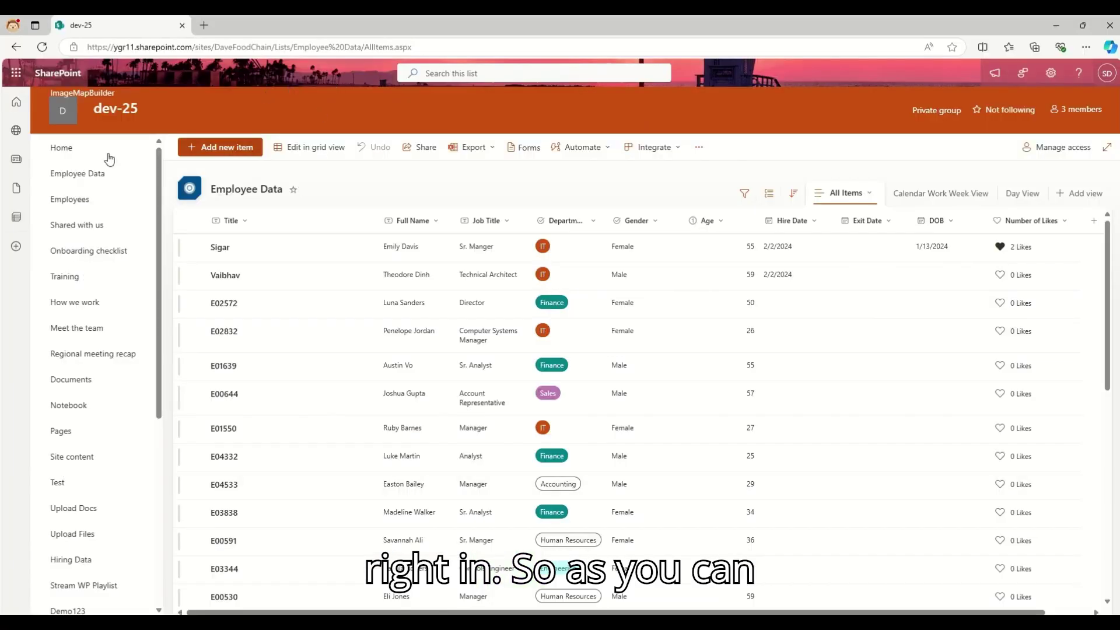
- From the site home page, begin creating a new list
{"action": "left_click", "coordinate": [53, 152]}
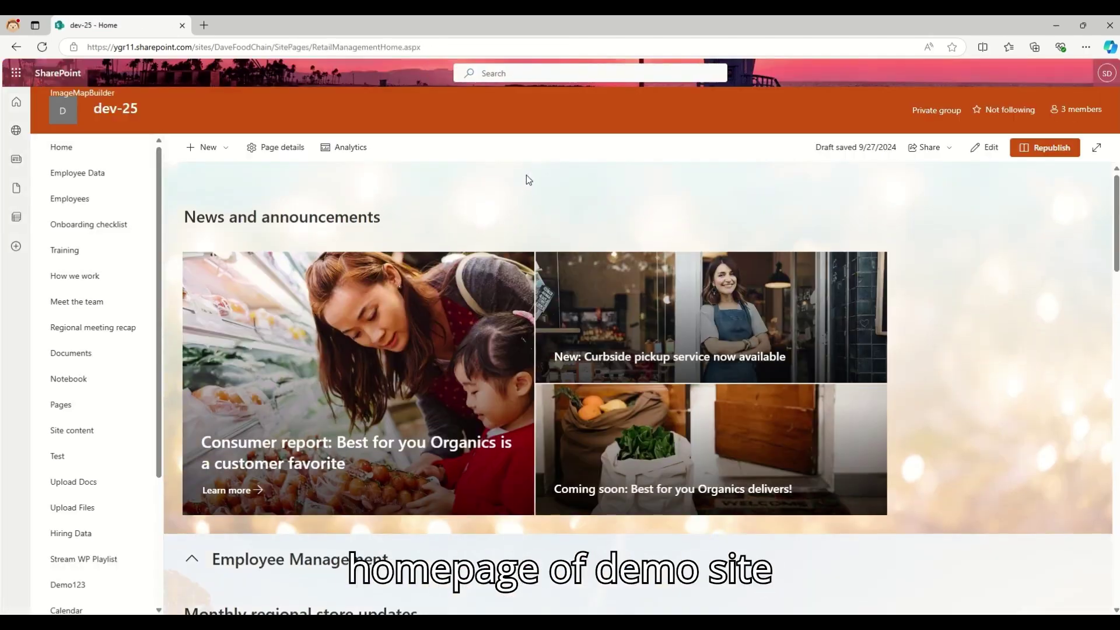
{"action": "left_click", "coordinate": [197, 150]}
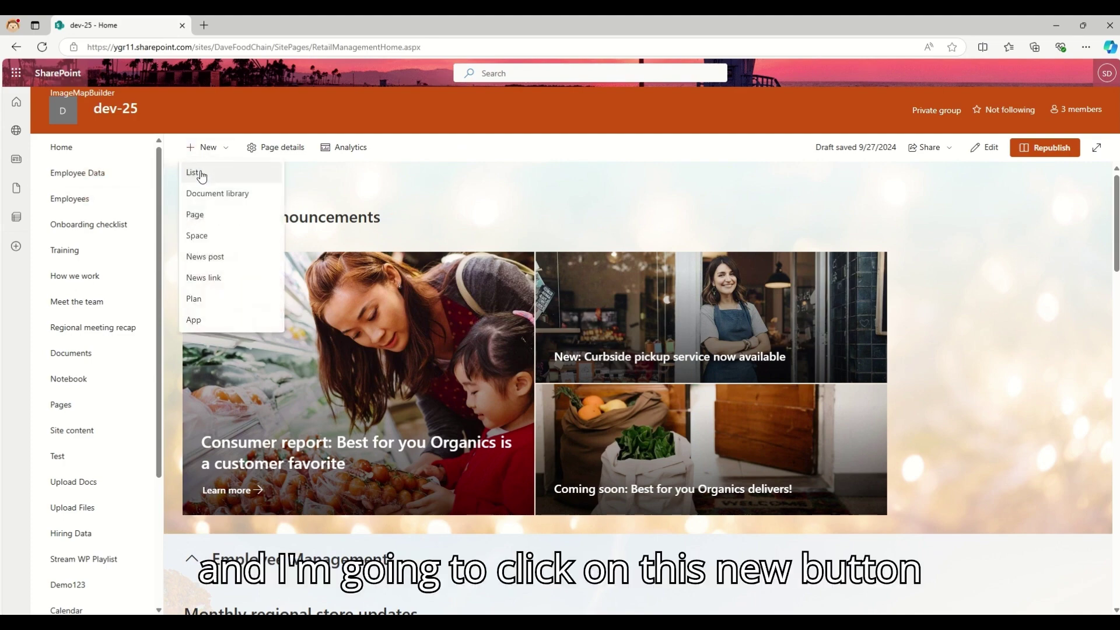
{"action": "left_click", "coordinate": [194, 173]}
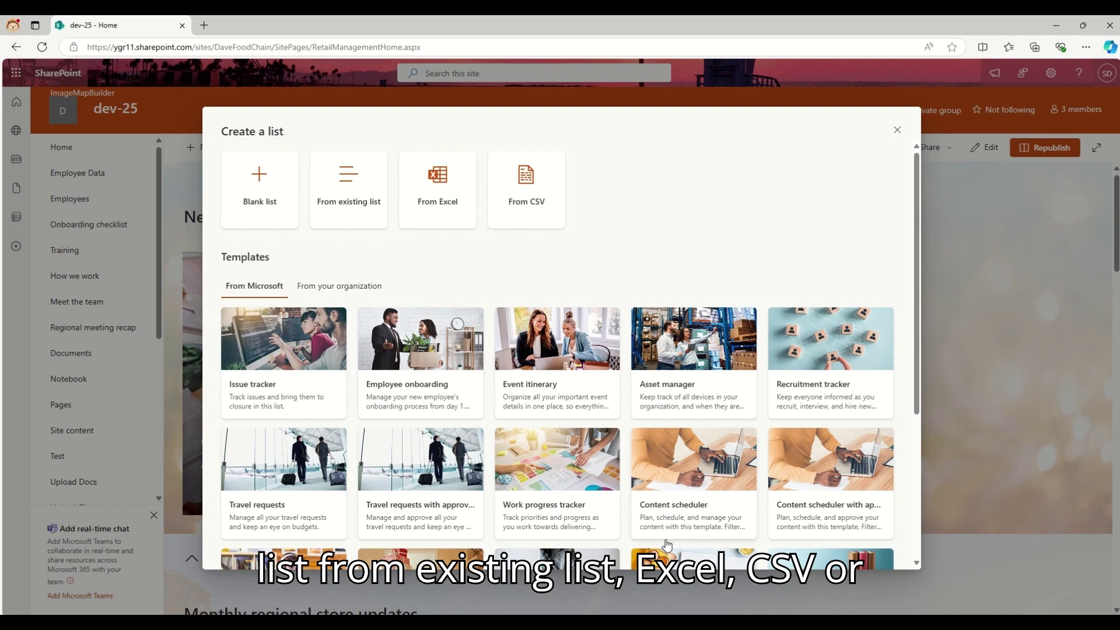
- Base the new list on the existing Employee onboarding list and continue to naming
{"action": "scroll", "coordinate": [630, 416], "scroll_direction": "down", "scroll_amount": 4}
{"action": "scroll", "coordinate": [630, 416], "scroll_direction": "up", "scroll_amount": 4}
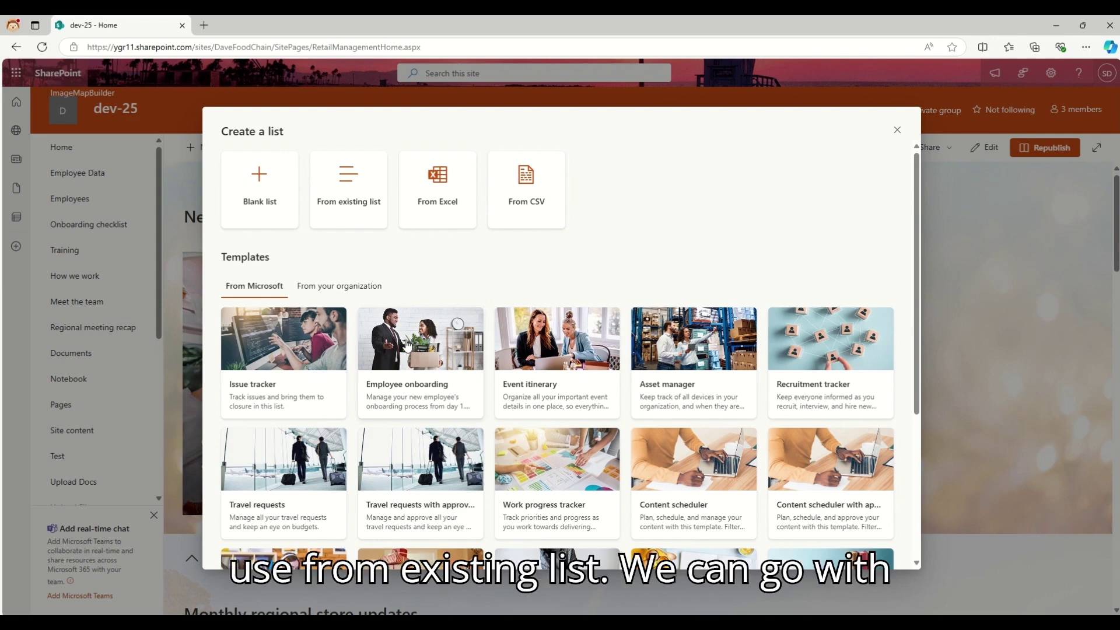
{"action": "left_click", "coordinate": [374, 194]}
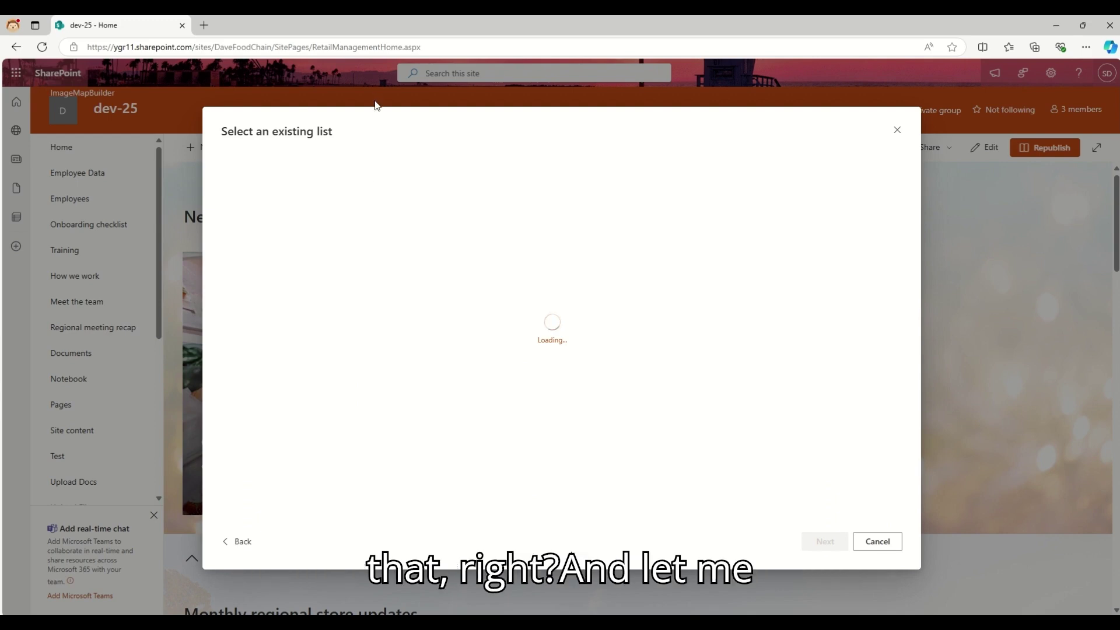
{"action": "scroll", "coordinate": [292, 327], "scroll_direction": "down", "scroll_amount": 2}
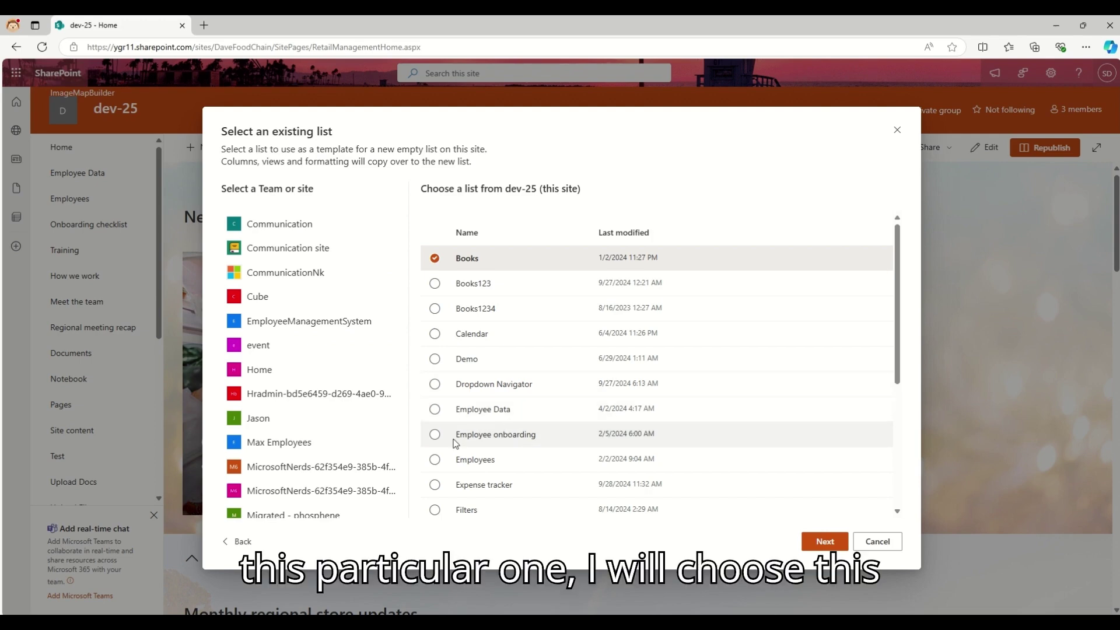
{"action": "left_click", "coordinate": [435, 438]}
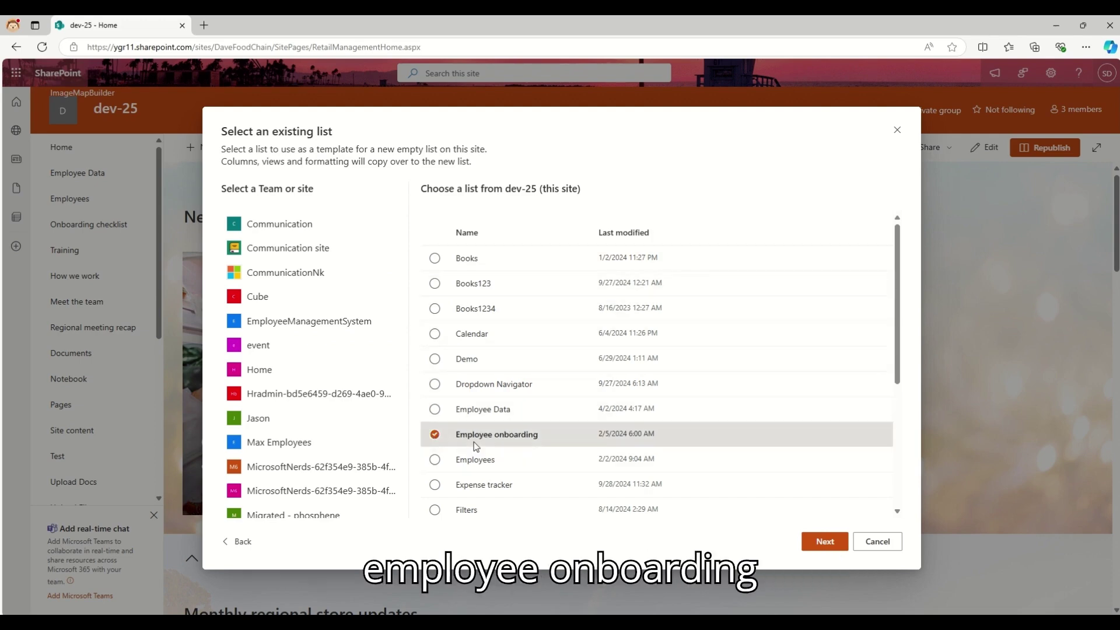
{"action": "left_click", "coordinate": [821, 543]}
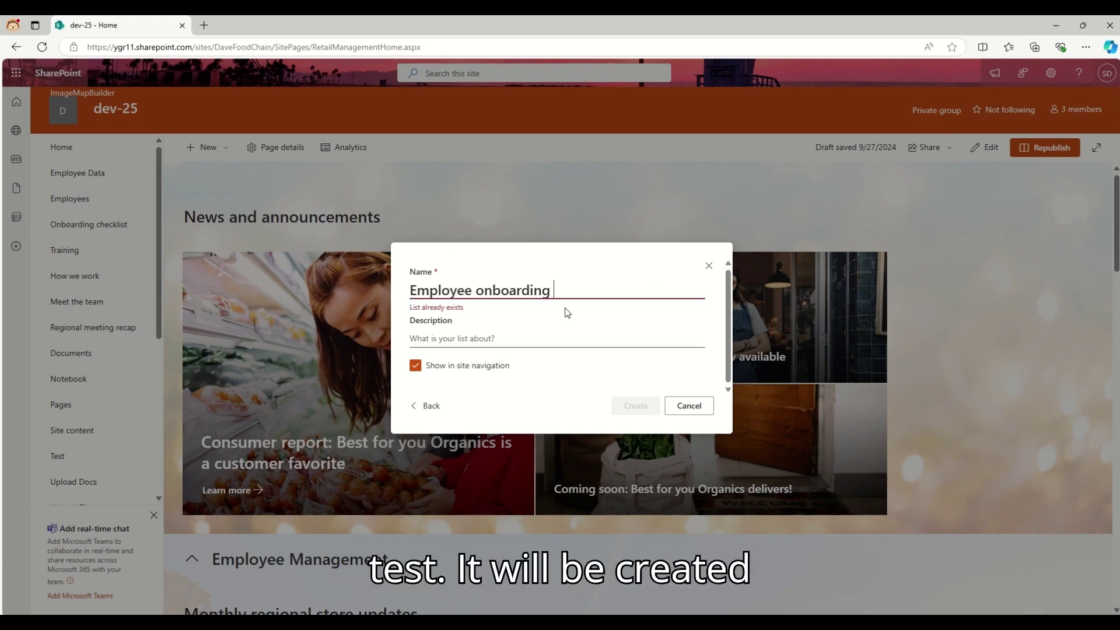
- Name the list 'Employee onboarding Test', create it, and view its Forms overview
{"action": "type", "text": "Test"}
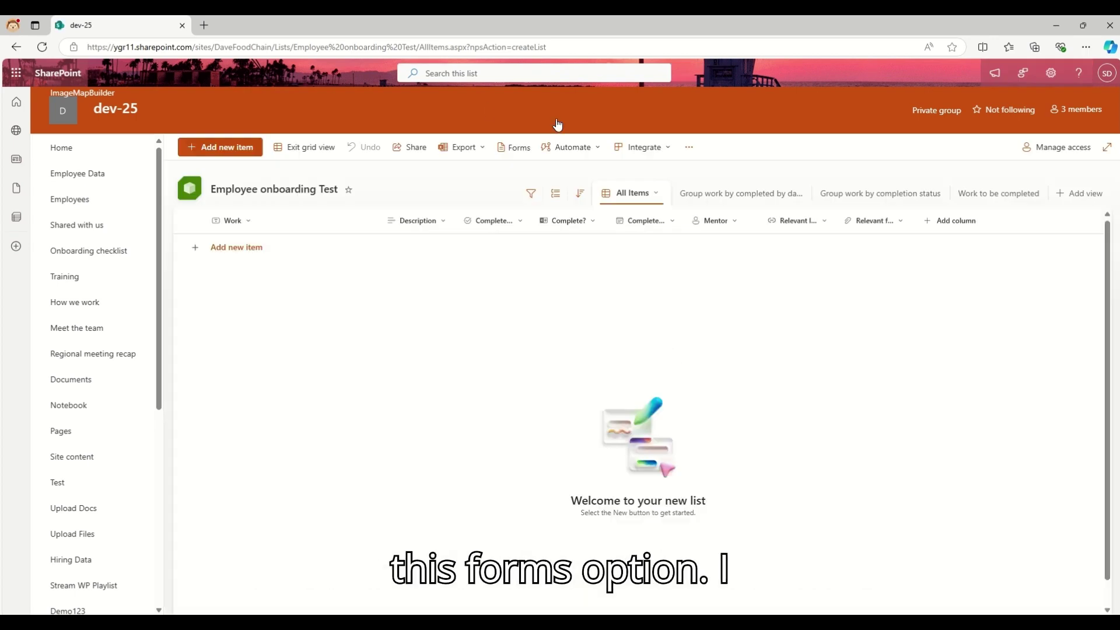
{"action": "left_click", "coordinate": [513, 149]}
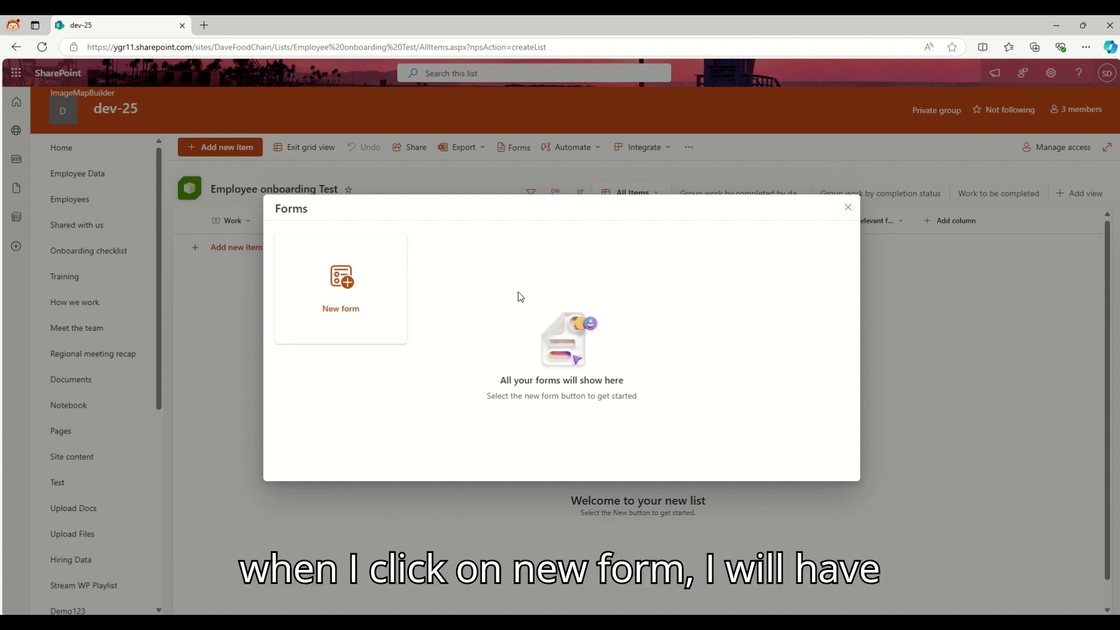
- Create a new form titled 'New Form' containing every list field from Work to Relevant link
{"action": "left_click", "coordinate": [355, 295]}
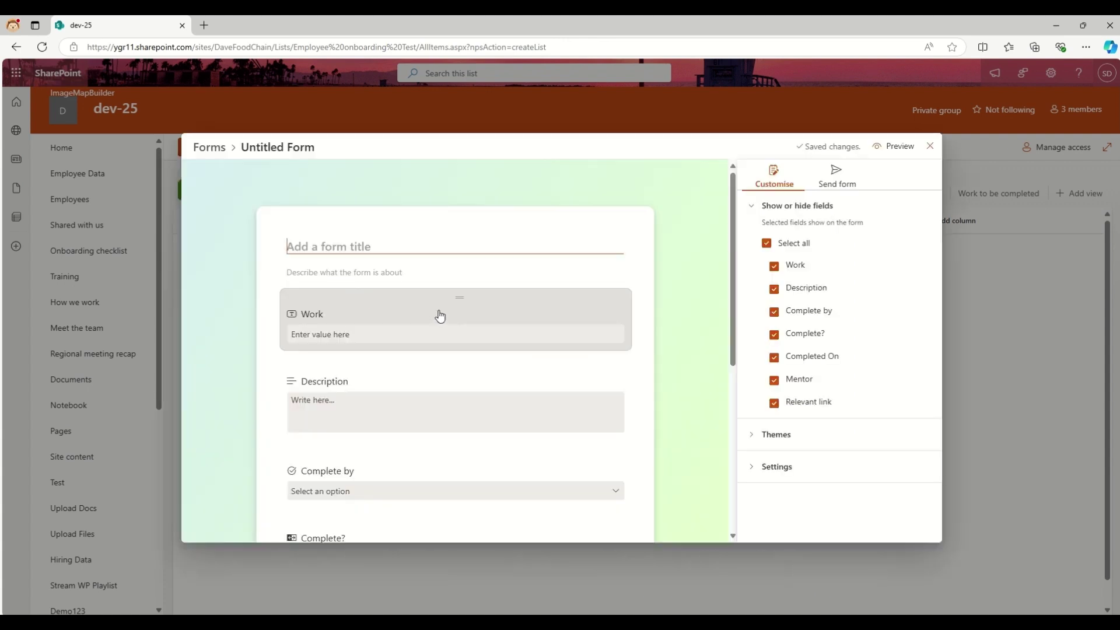
{"action": "scroll", "coordinate": [443, 326], "scroll_direction": "down", "scroll_amount": 5}
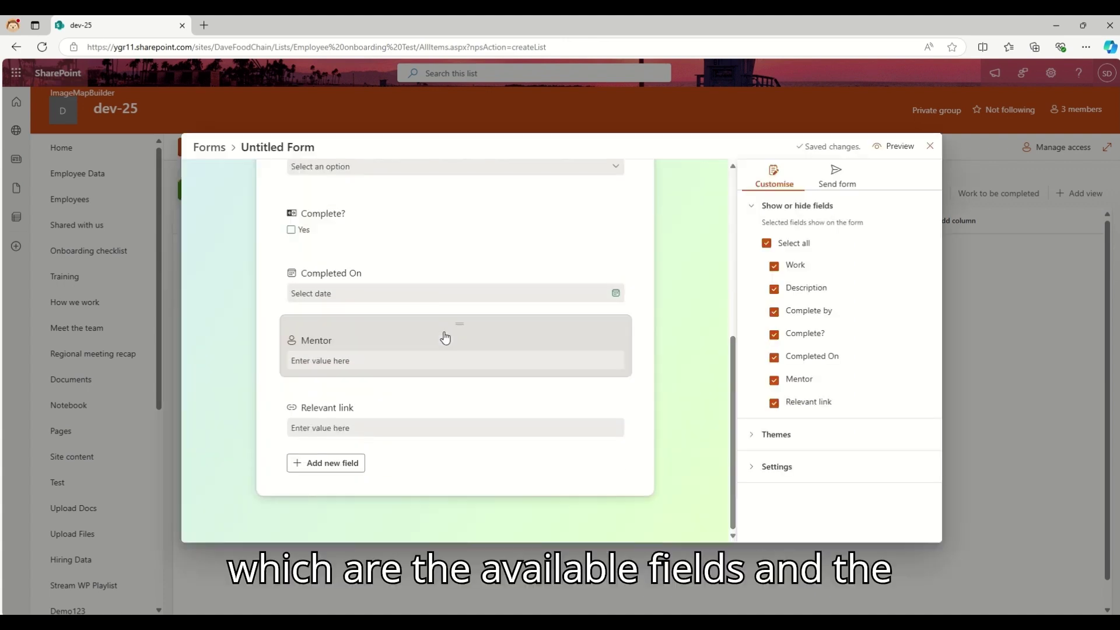
{"action": "scroll", "coordinate": [445, 337], "scroll_direction": "up", "scroll_amount": 5}
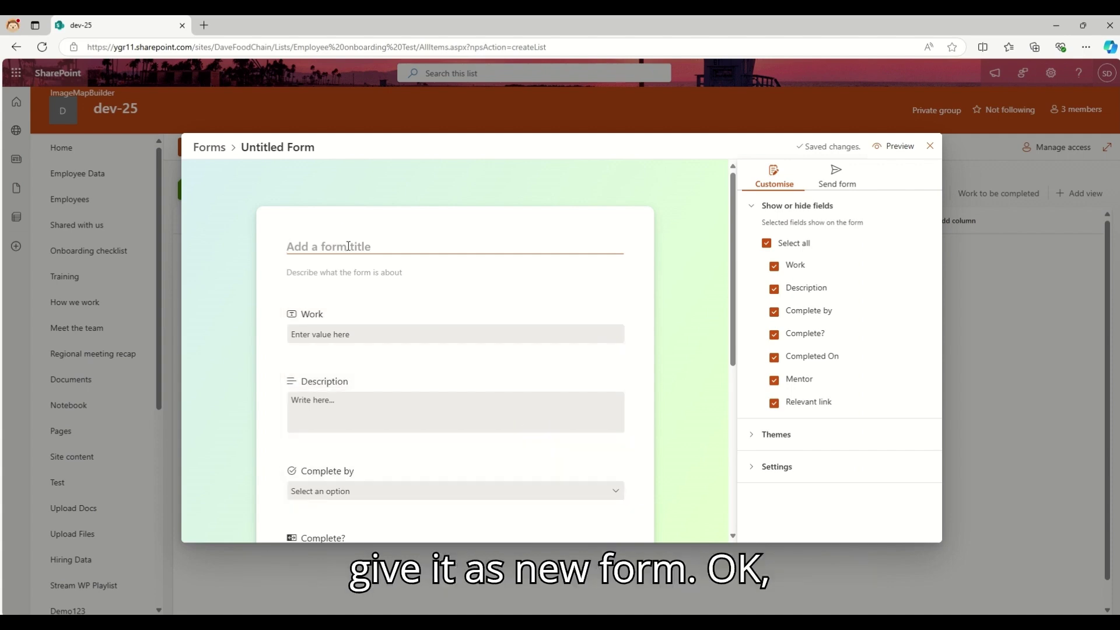
{"action": "type", "text": "New Form"}
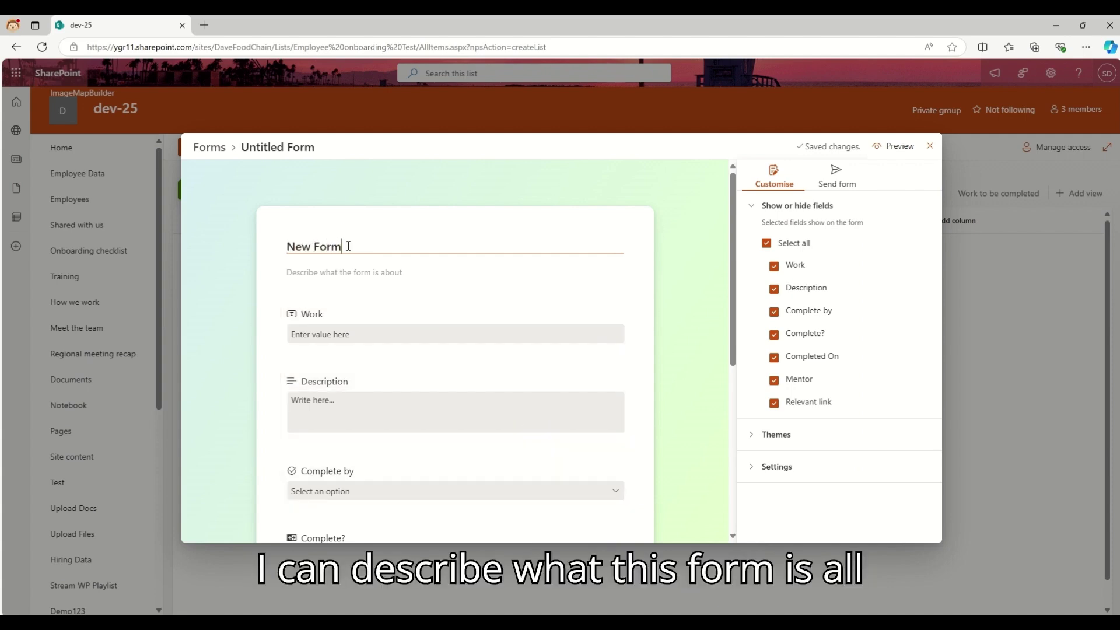
{"action": "key", "text": "Tab"}
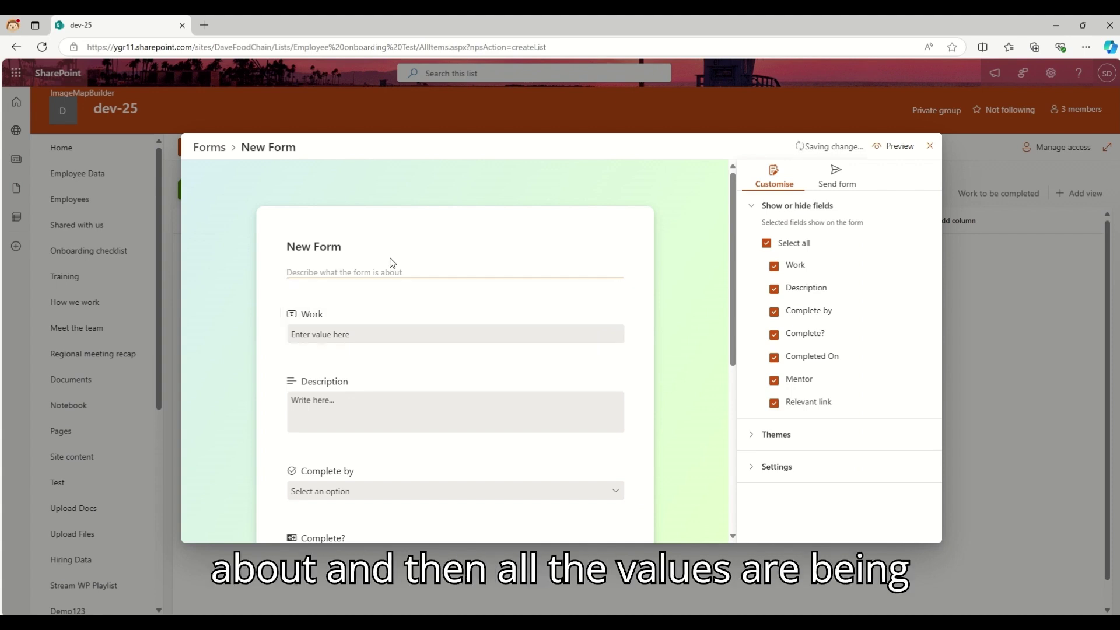
{"action": "scroll", "coordinate": [729, 198], "scroll_direction": "down", "scroll_amount": 6}
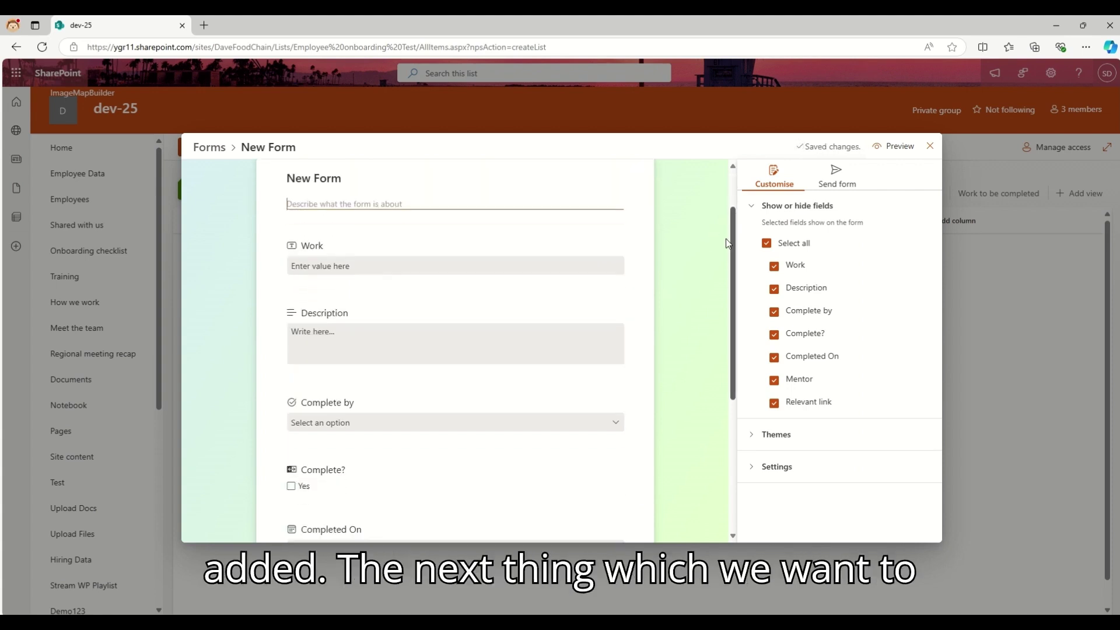
{"action": "scroll", "coordinate": [709, 163], "scroll_direction": "up", "scroll_amount": 6}
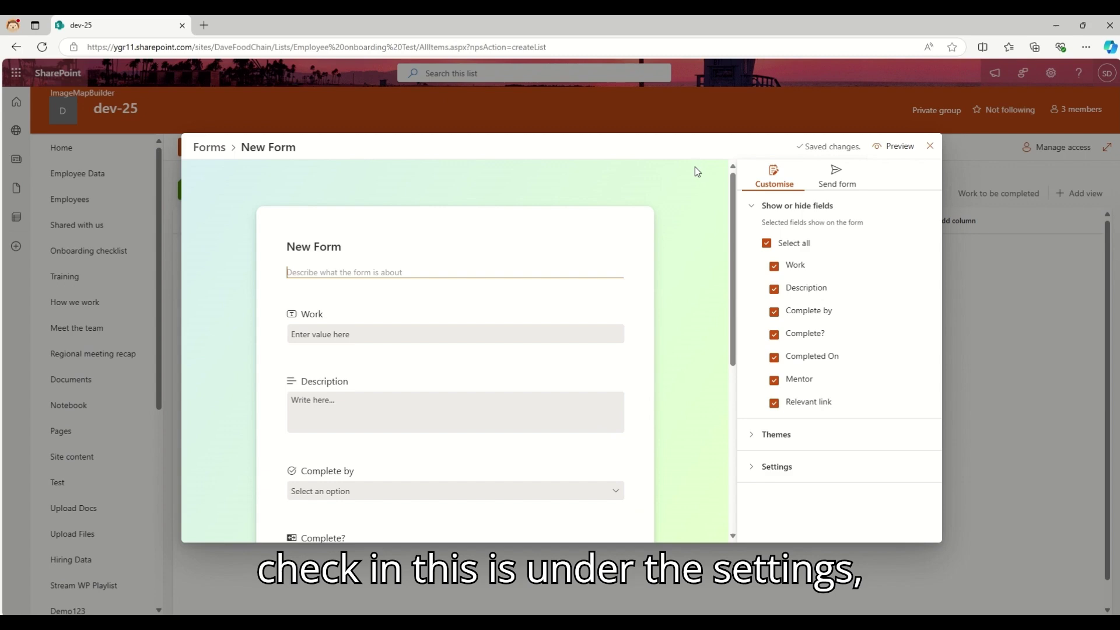
- In the form settings, switch Notify me on and select the submission confirmation message
{"action": "left_click", "coordinate": [753, 466]}
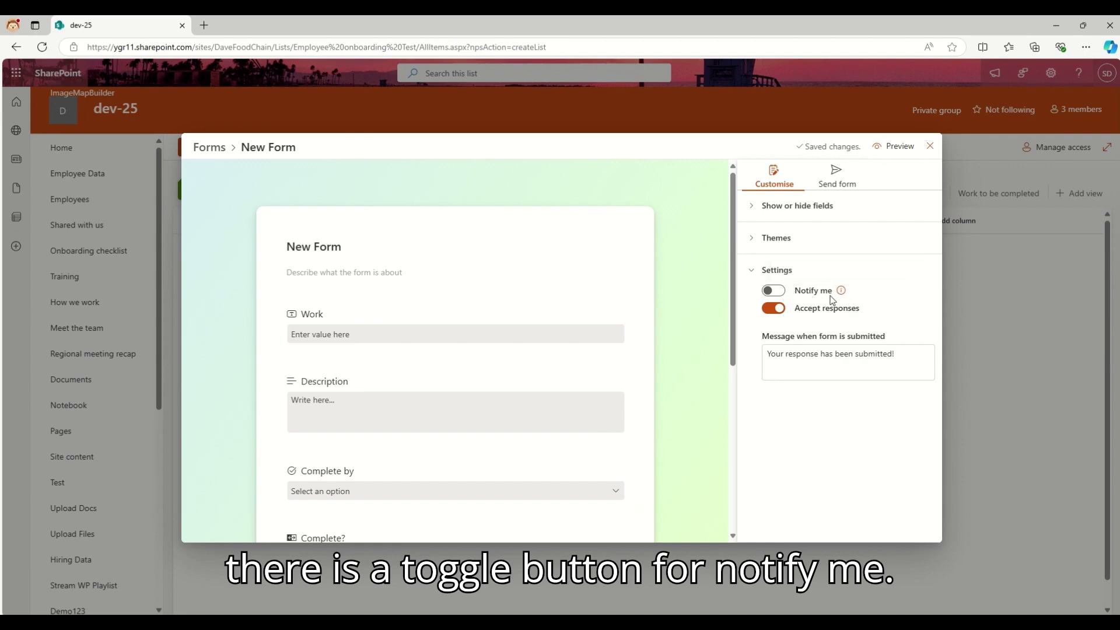
{"action": "mouse_move", "coordinate": [841, 292]}
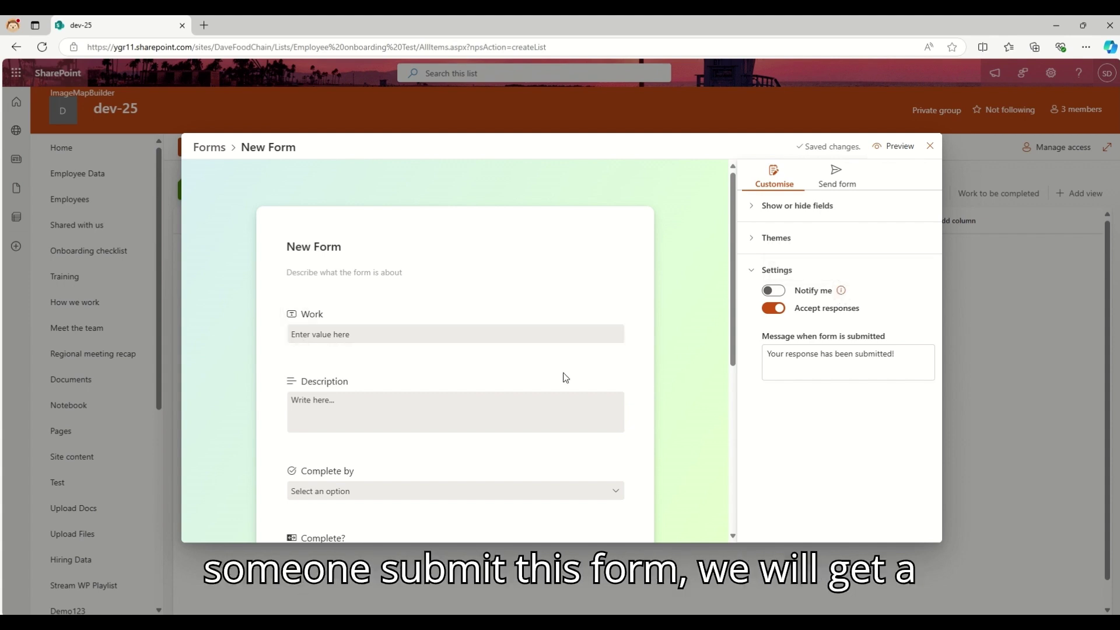
{"action": "left_click", "coordinate": [774, 290]}
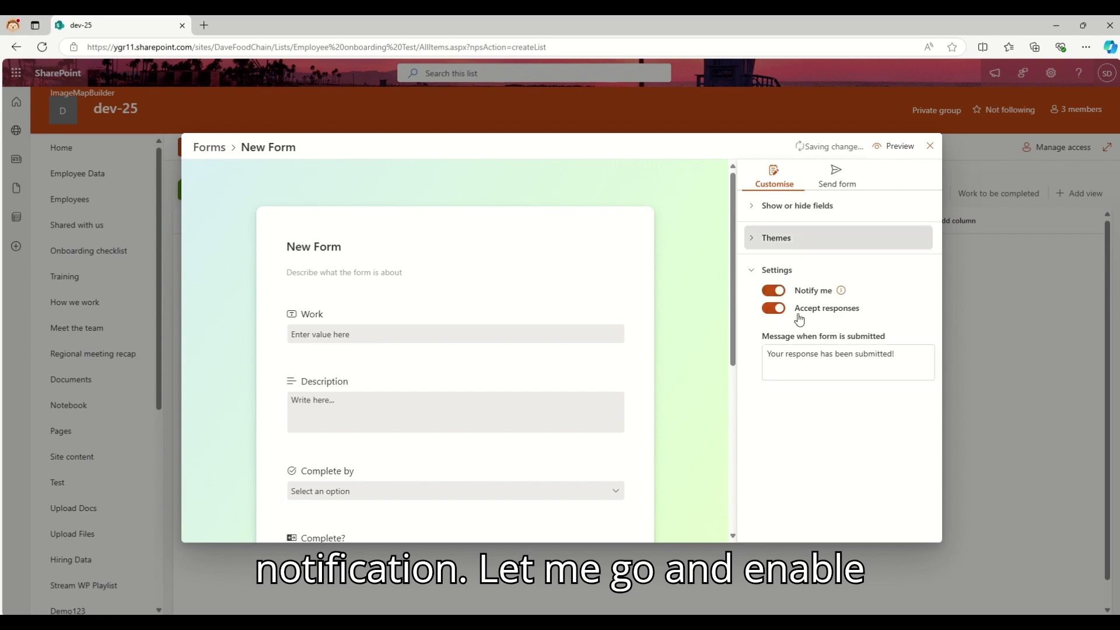
{"action": "left_click", "coordinate": [795, 360]}
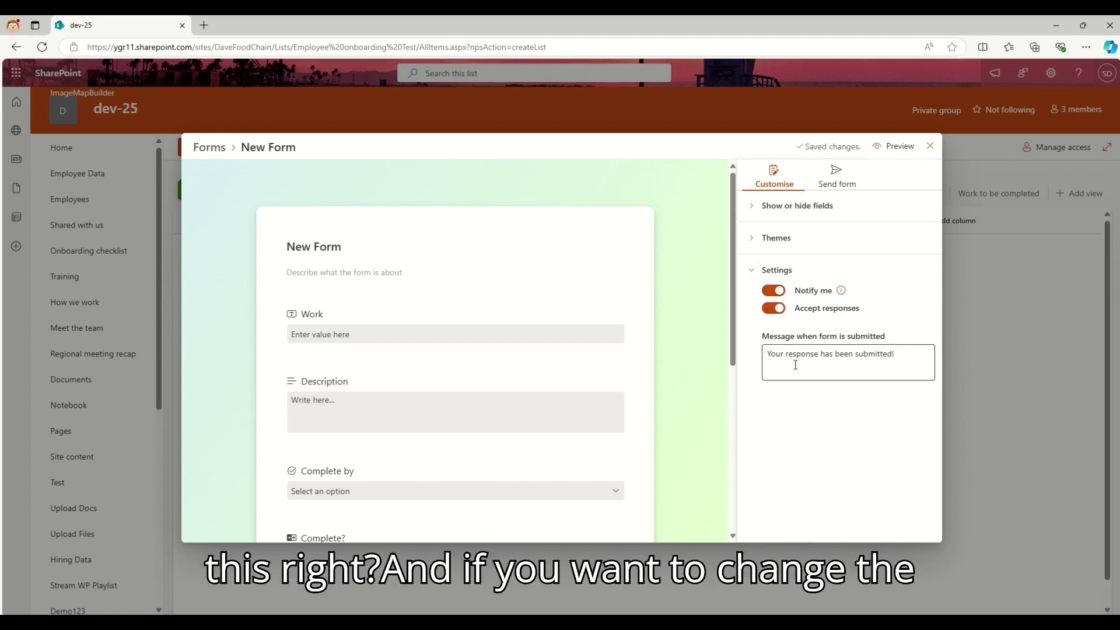
{"action": "left_click_drag", "start_coordinate": [767, 354], "coordinate": [904, 359]}
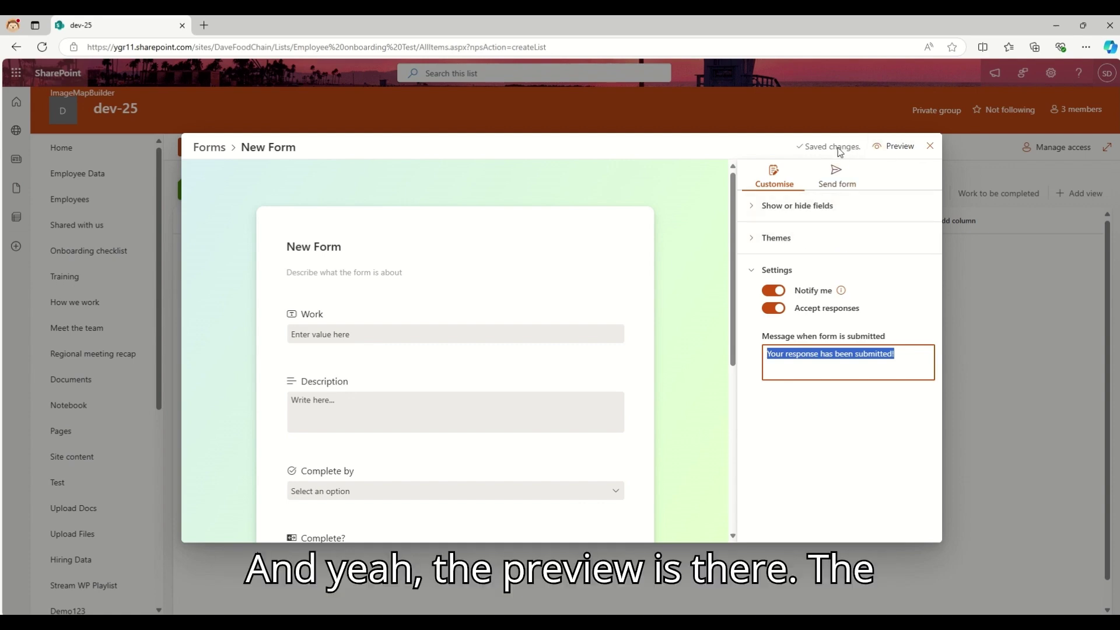
- Leave the form editor and copy New Form's shareable link from the Forms dialog
{"action": "left_click", "coordinate": [929, 146]}
{"action": "mouse_move", "coordinate": [465, 53]}
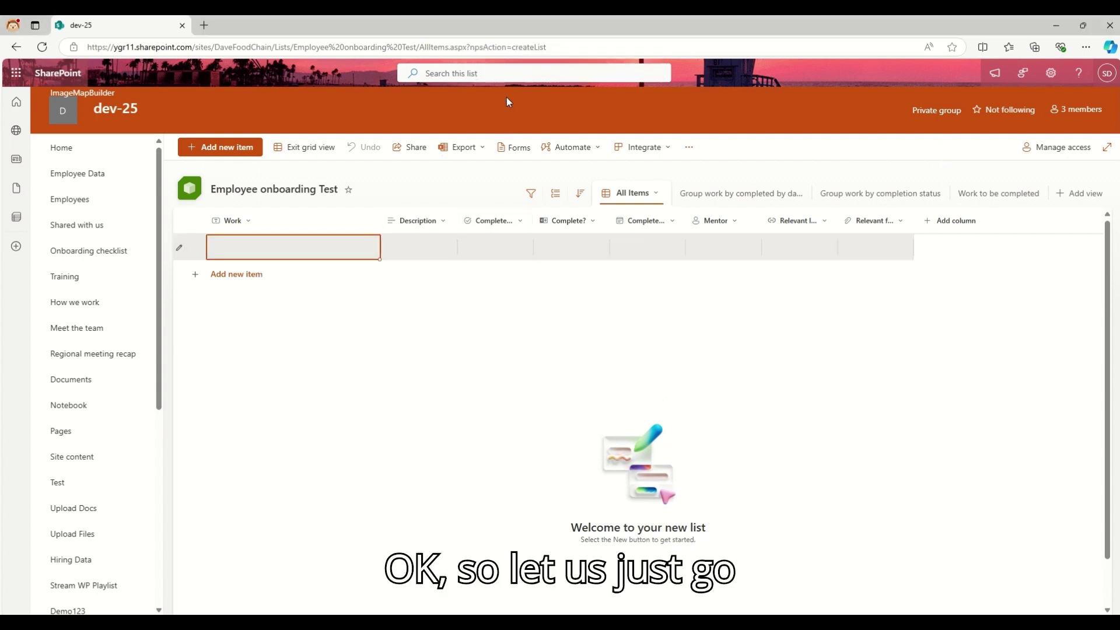
{"action": "left_click", "coordinate": [513, 147]}
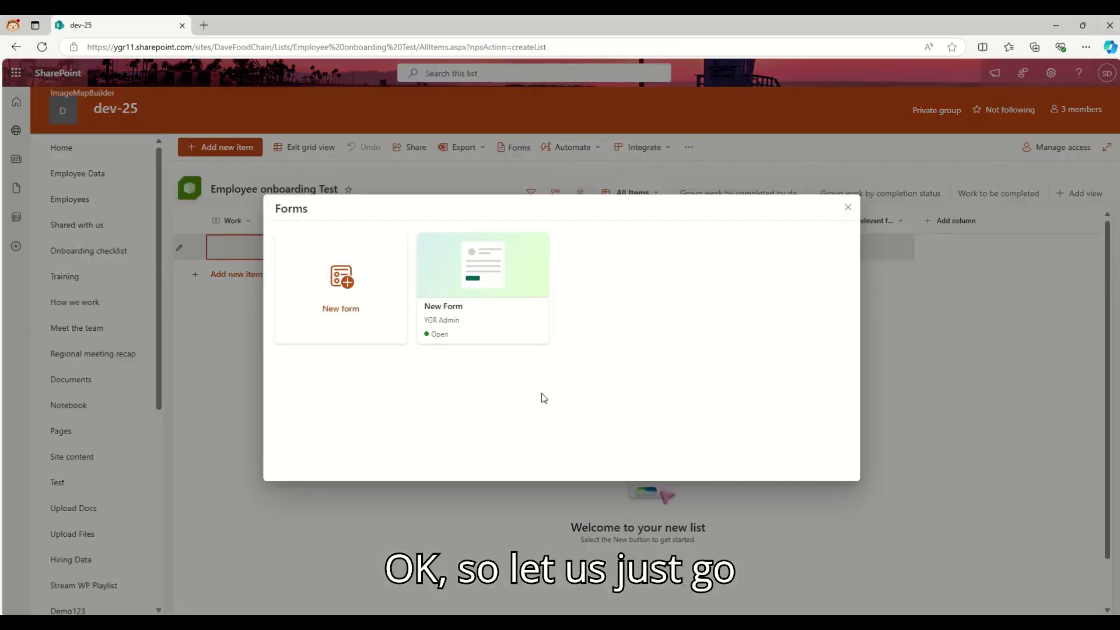
{"action": "left_click", "coordinate": [513, 334]}
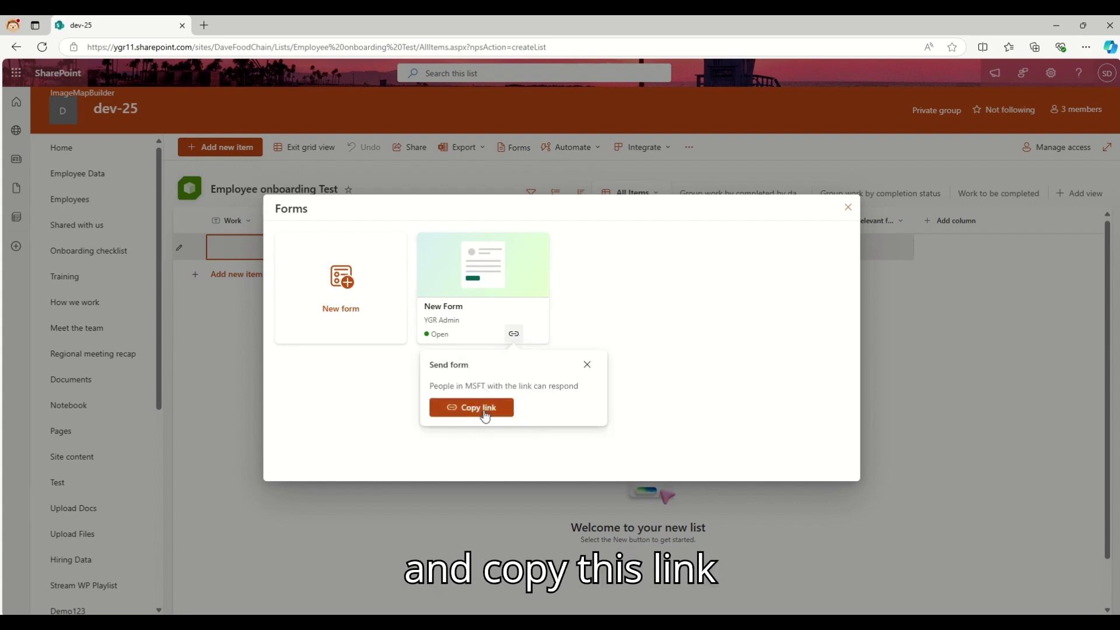
{"action": "left_click", "coordinate": [484, 408]}
- Load the copied New Form link in a new browser tab
{"action": "left_click", "coordinate": [203, 25]}
{"action": "key", "text": "ctrl+v"}
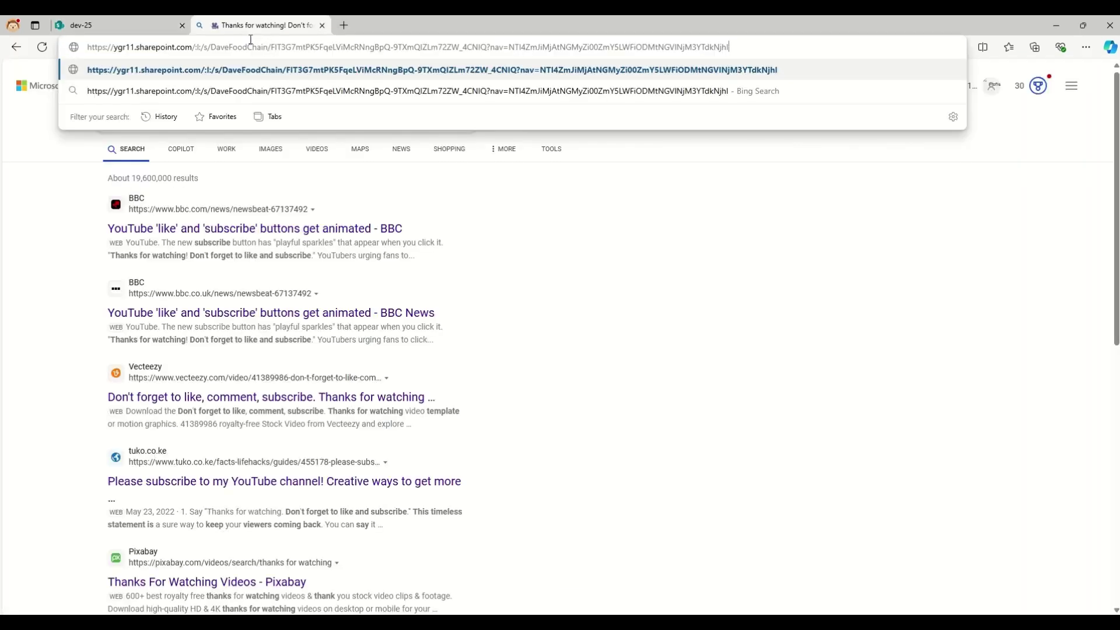
{"action": "key", "text": "Return"}
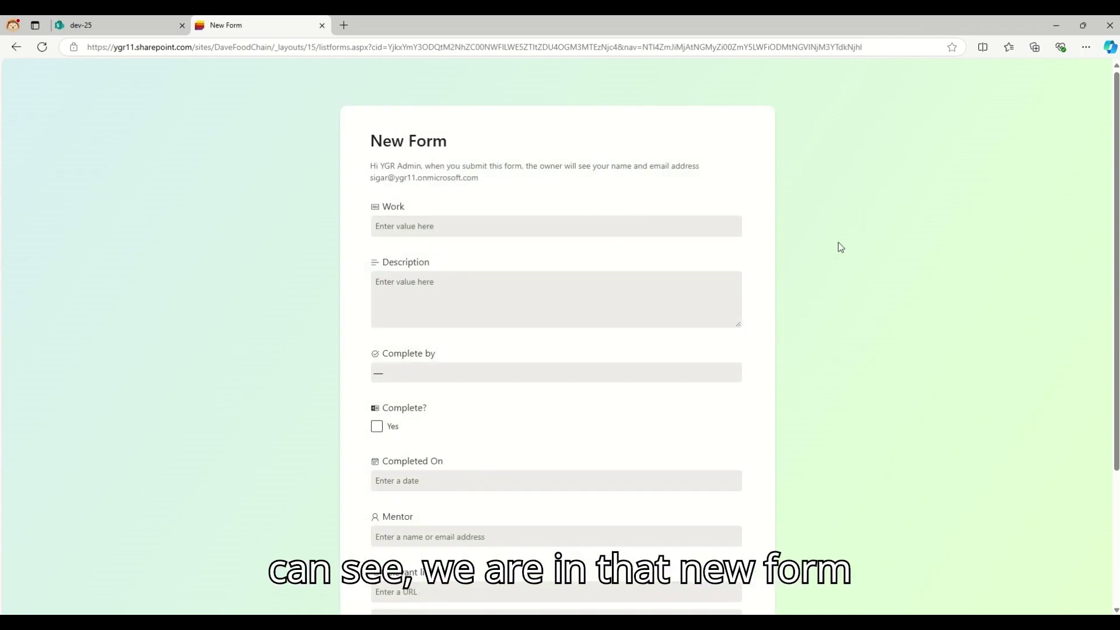
- Enter Work 'Test' and Description 'Lorem ipsum', choose Before joining, and tick Complete?
{"action": "left_click", "coordinate": [395, 225]}
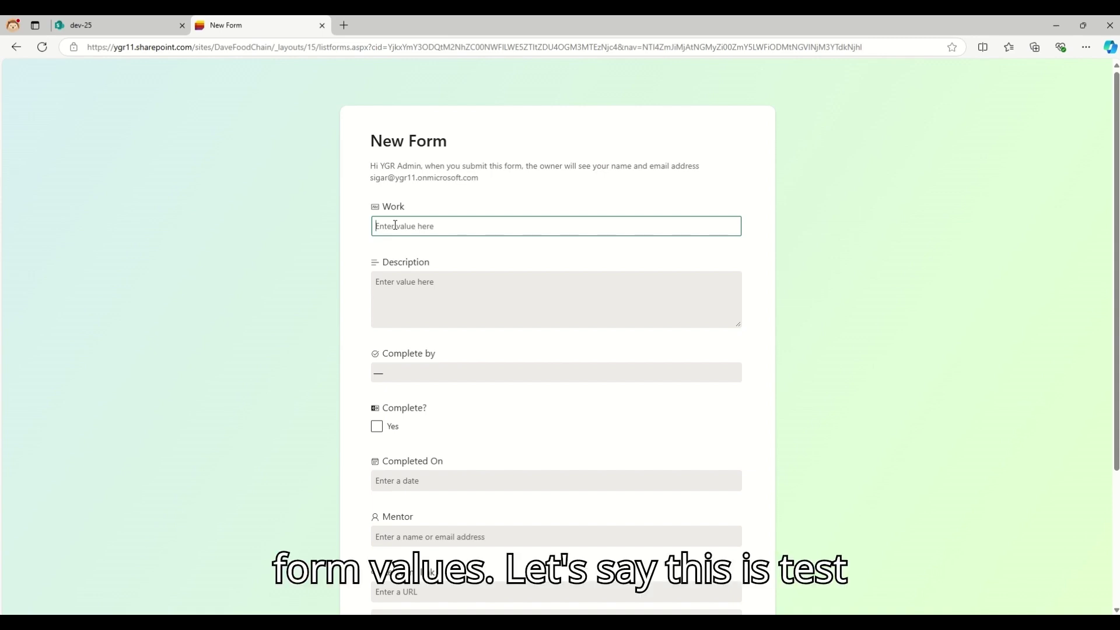
{"action": "type", "text": "Test"}
{"action": "key", "text": "Tab"}
{"action": "type", "text": "Lo"}
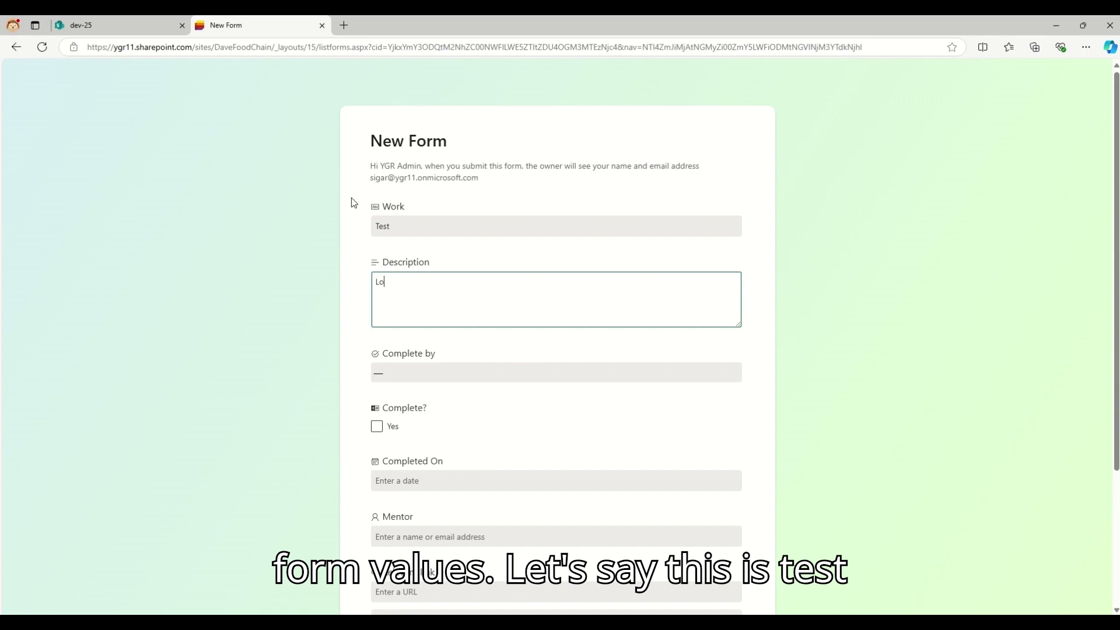
{"action": "type", "text": "rem ipsum"}
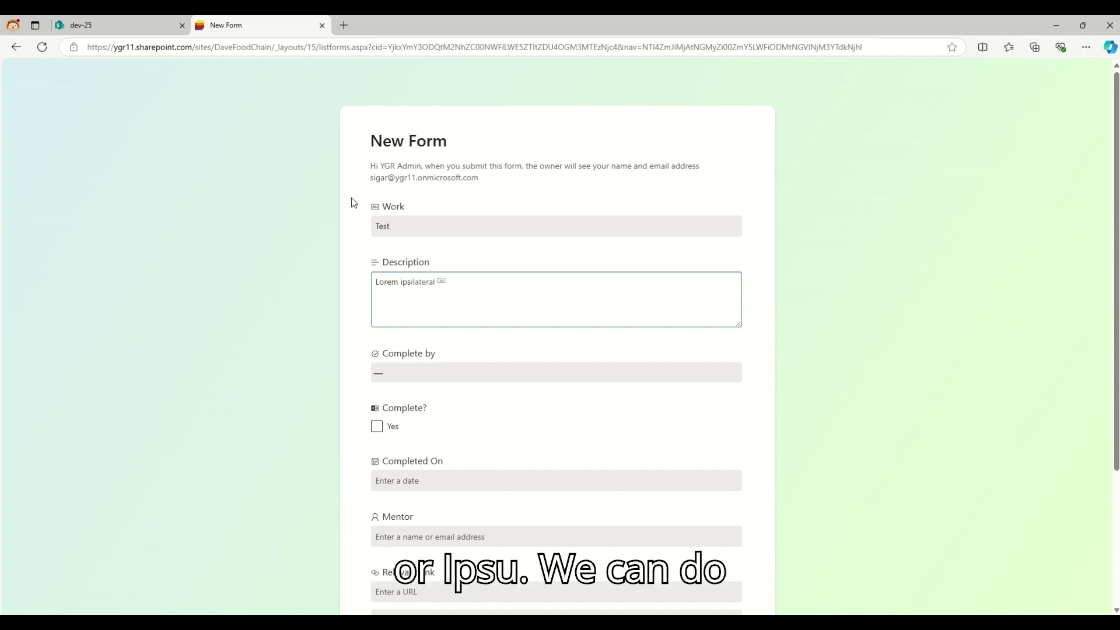
{"action": "key", "text": "Tab"}
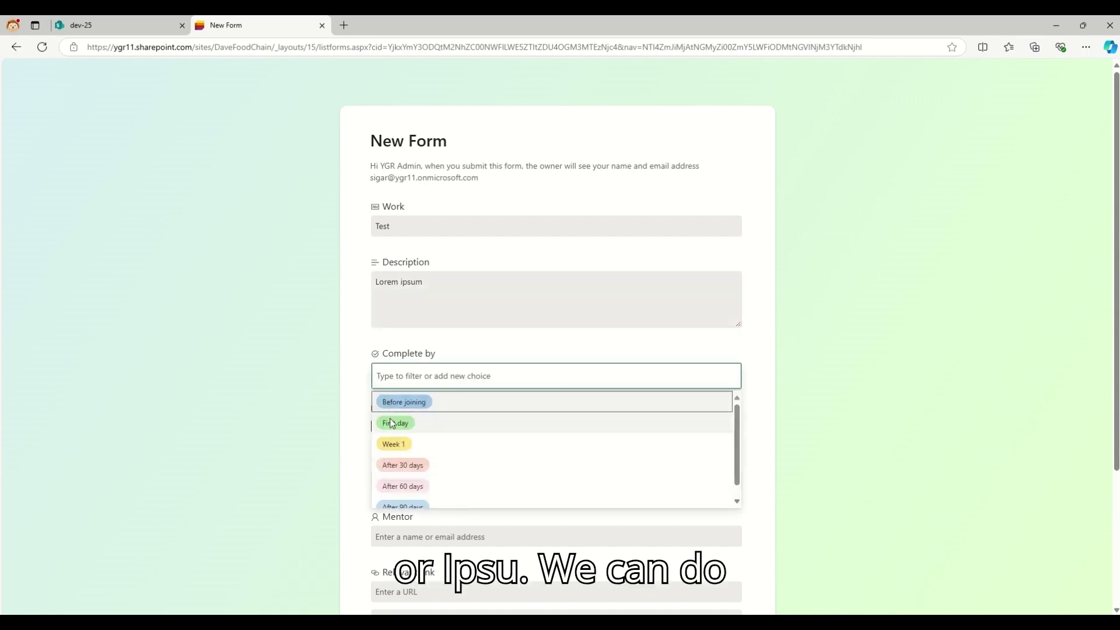
{"action": "left_click", "coordinate": [404, 402]}
{"action": "left_click", "coordinate": [393, 429]}
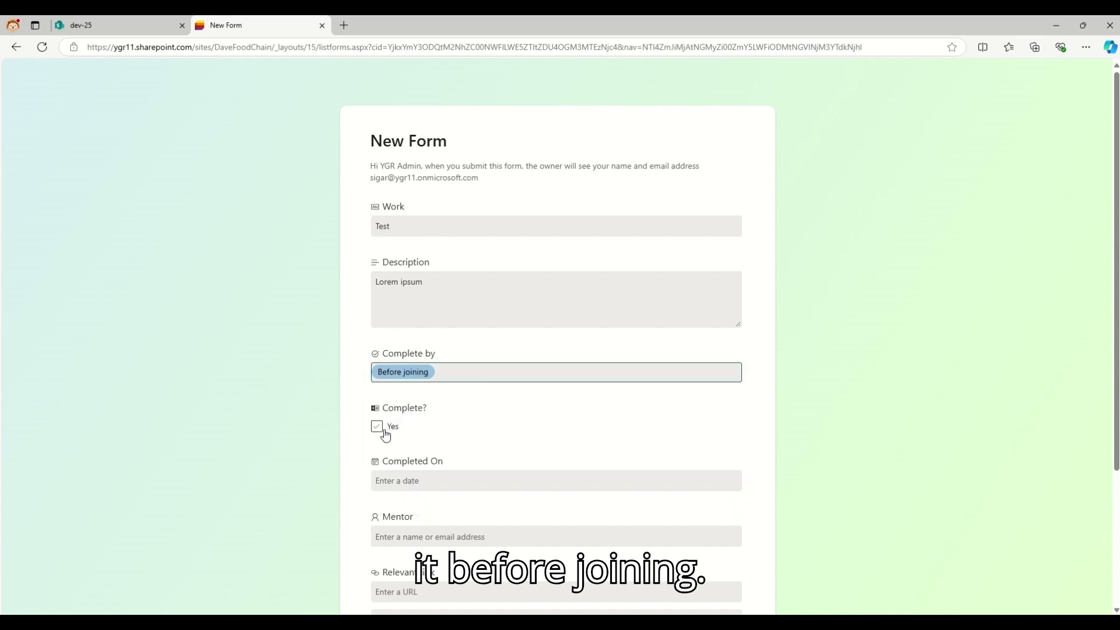
{"action": "left_click", "coordinate": [393, 429]}
- Set Completed On to 9/30/2024, pick the admin user as Mentor, and submit the response
{"action": "scroll", "coordinate": [524, 408], "scroll_direction": "down", "scroll_amount": 3}
{"action": "left_click", "coordinate": [419, 297]}
{"action": "left_click", "coordinate": [393, 432]}
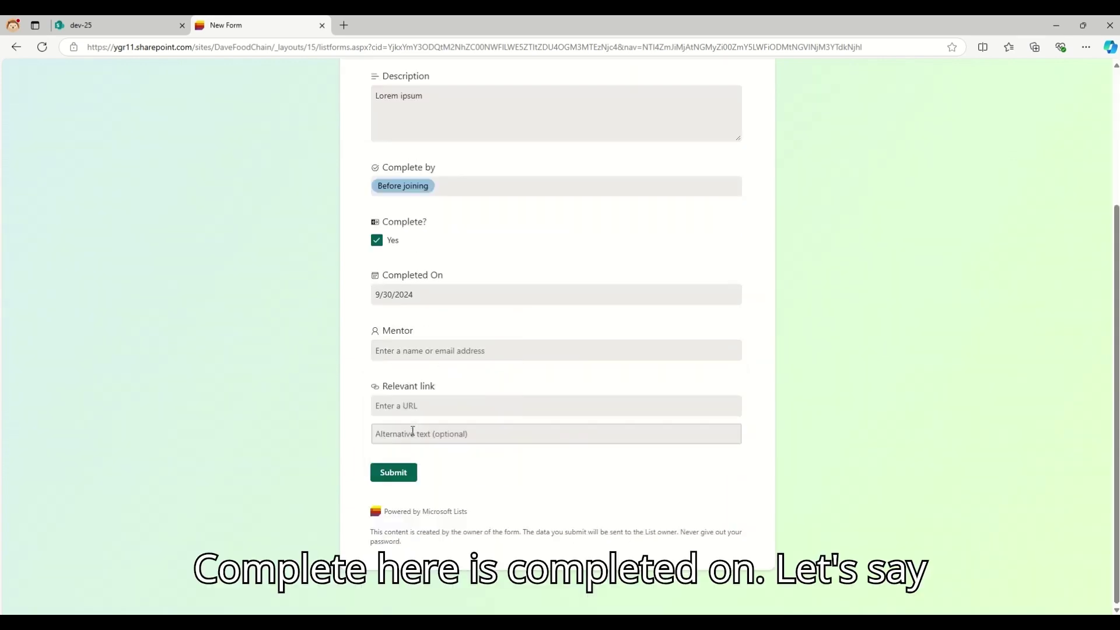
{"action": "left_click", "coordinate": [409, 349]}
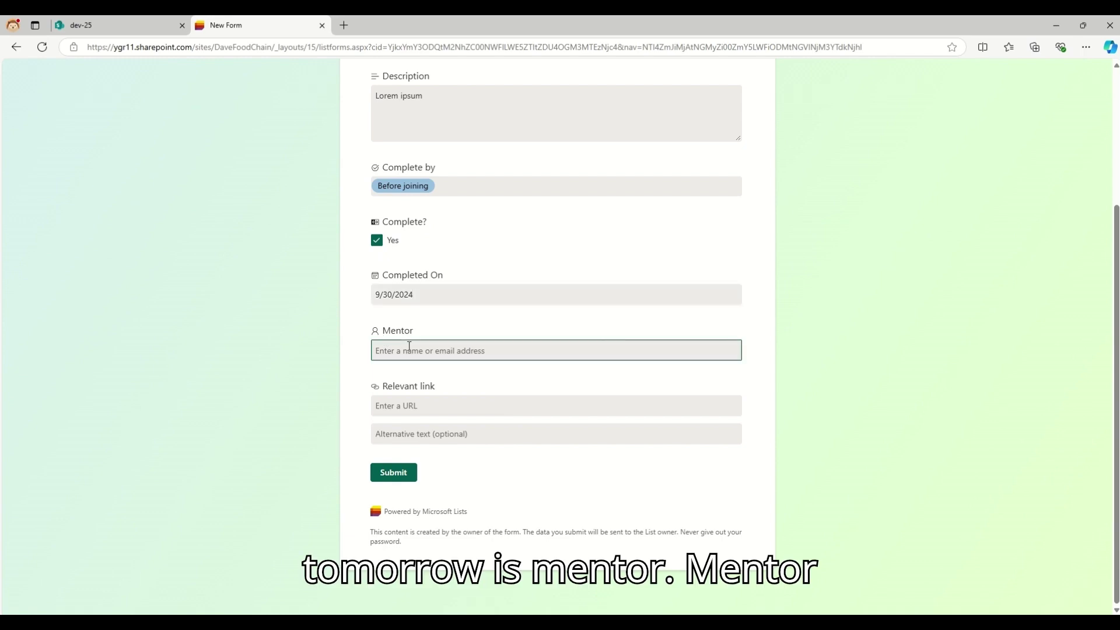
{"action": "type", "text": "sigar"}
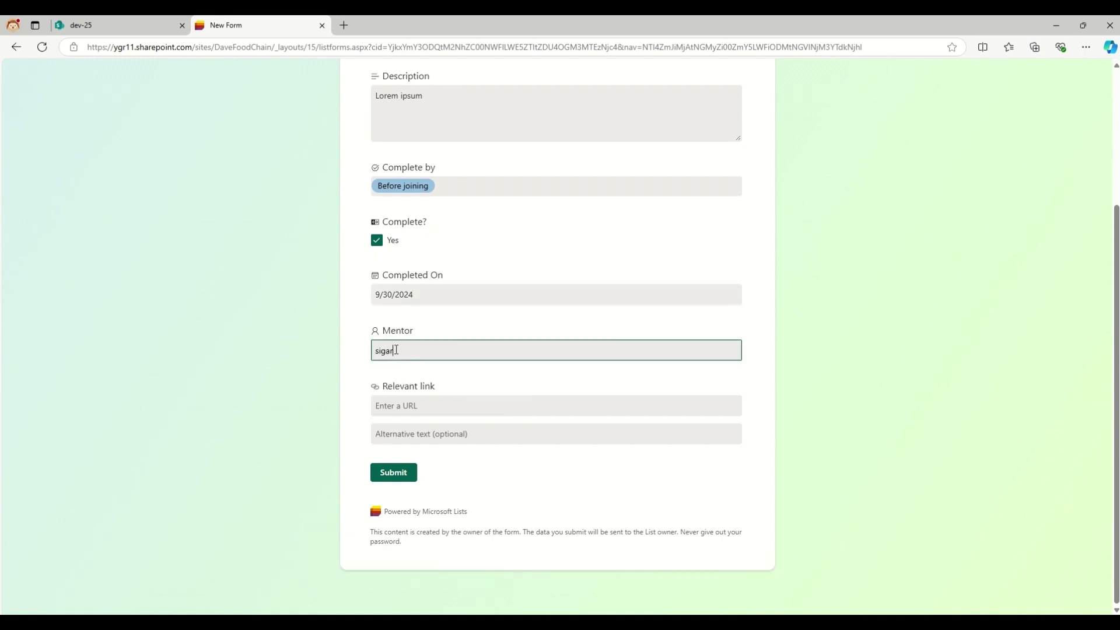
{"action": "key", "text": "BackSpace"}
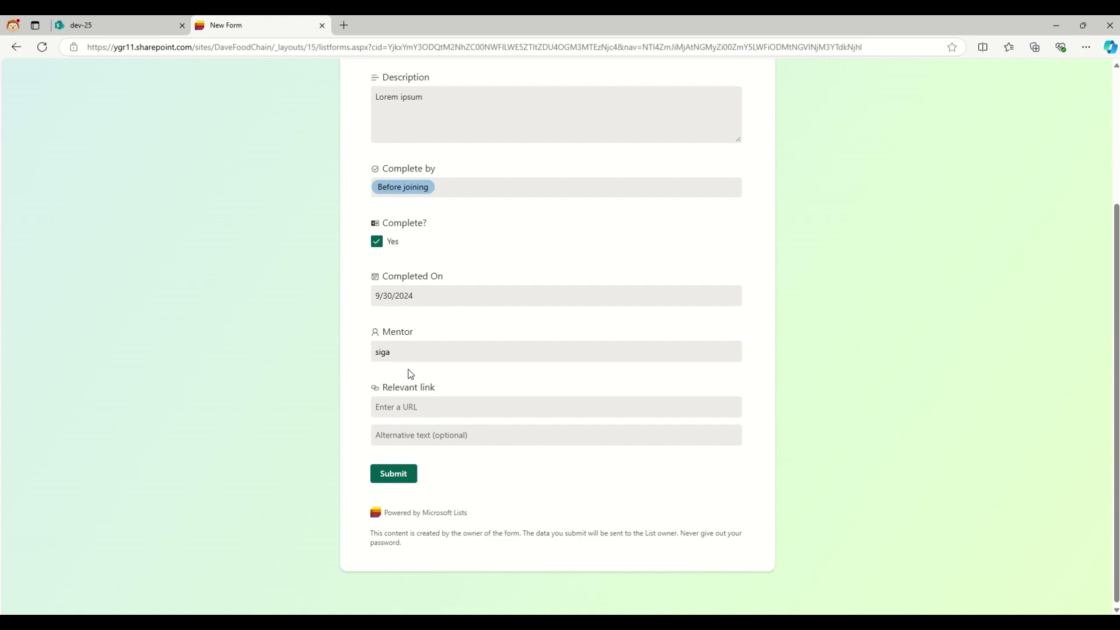
{"action": "double_click", "coordinate": [394, 351]}
{"action": "type", "text": "ygr"}
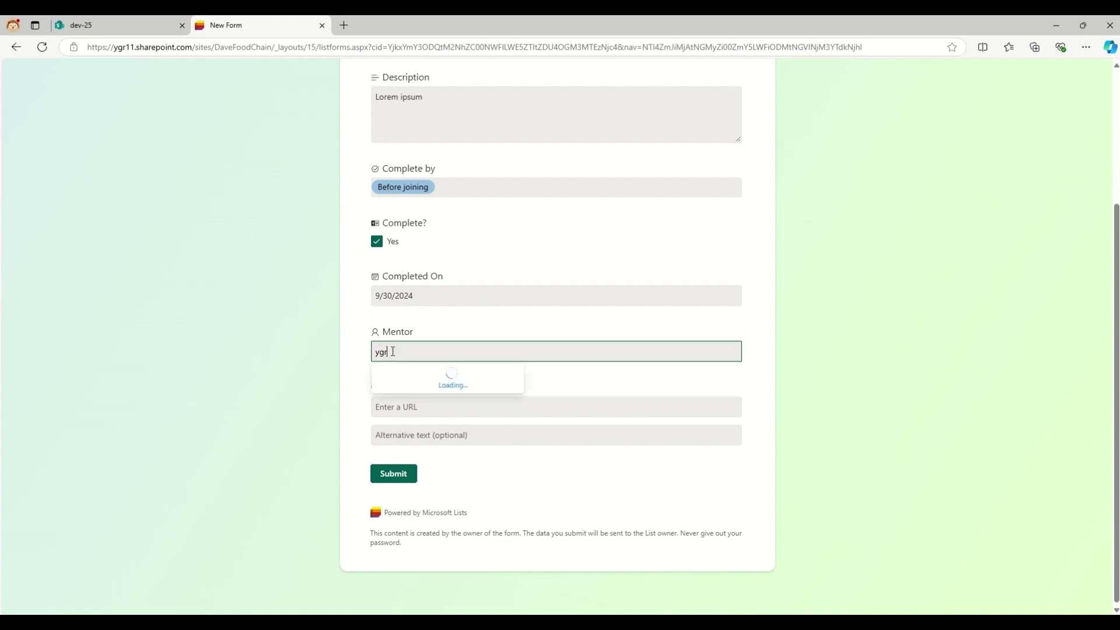
{"action": "left_click", "coordinate": [389, 382]}
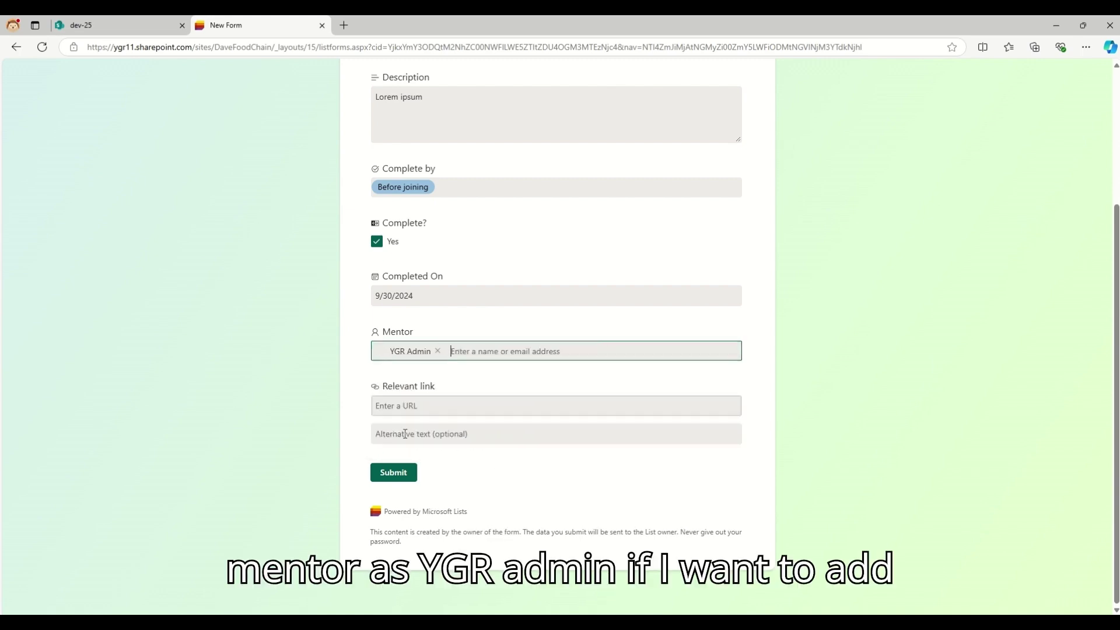
{"action": "left_click", "coordinate": [394, 474]}
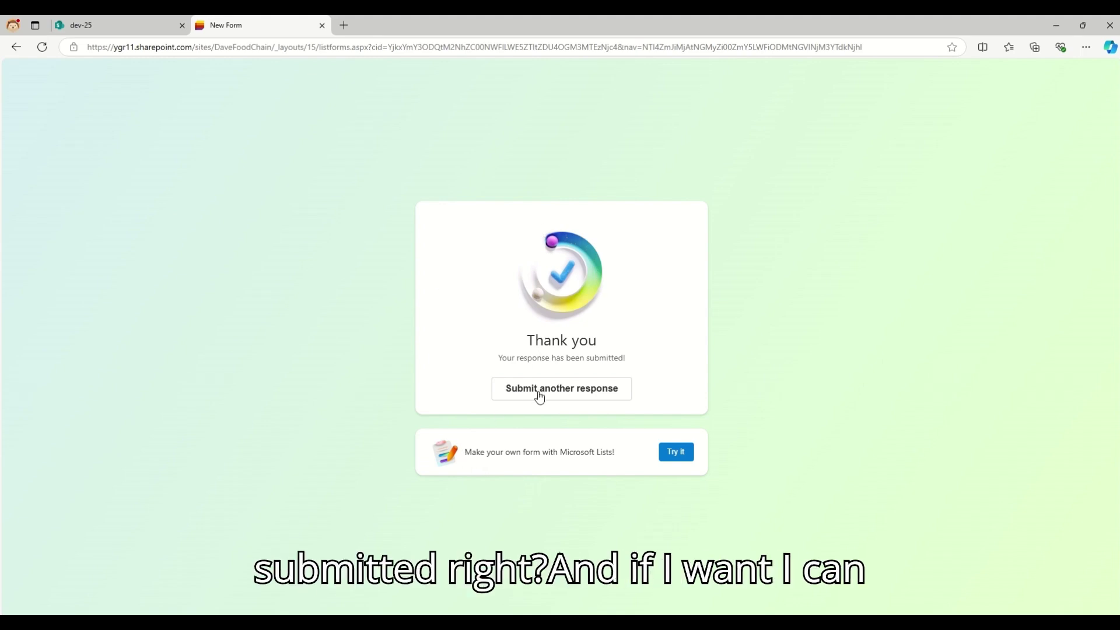
- Go to Outlook on the web and open the SharePoint 'New response' notification email
{"action": "left_click", "coordinate": [346, 29]}
{"action": "type", "text": "outl"}
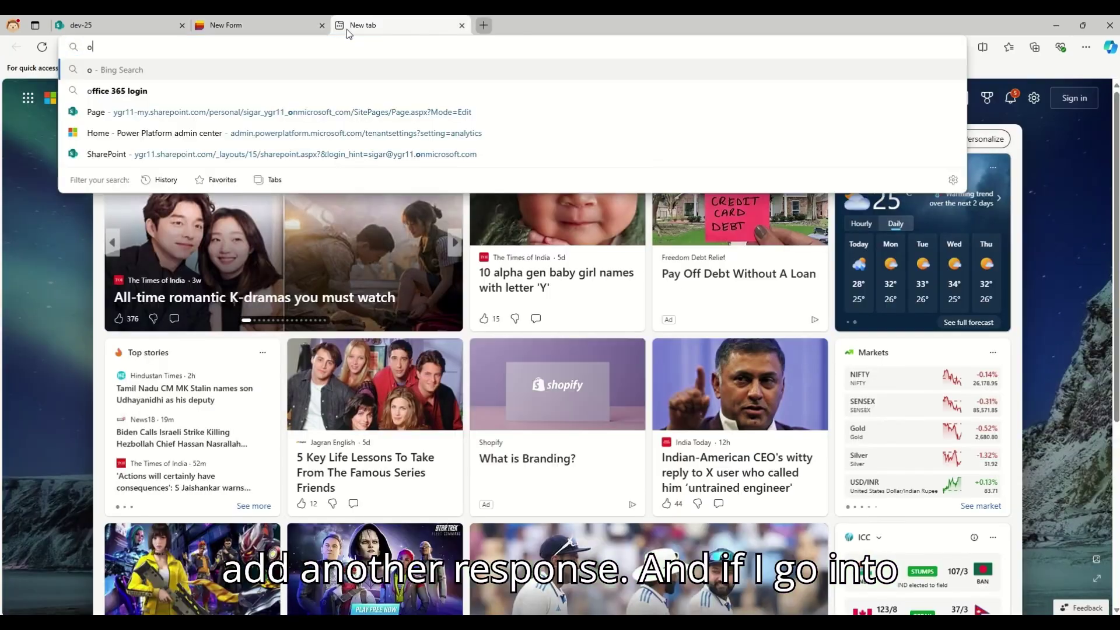
{"action": "key", "text": "Down"}
{"action": "key", "text": "Down"}
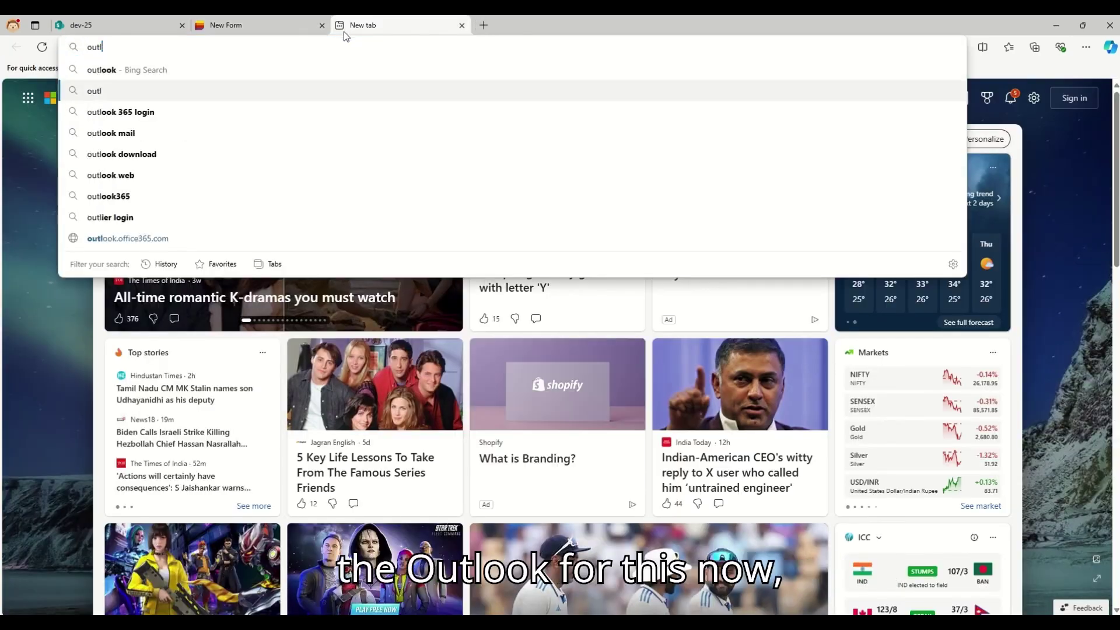
{"action": "key", "text": "Return"}
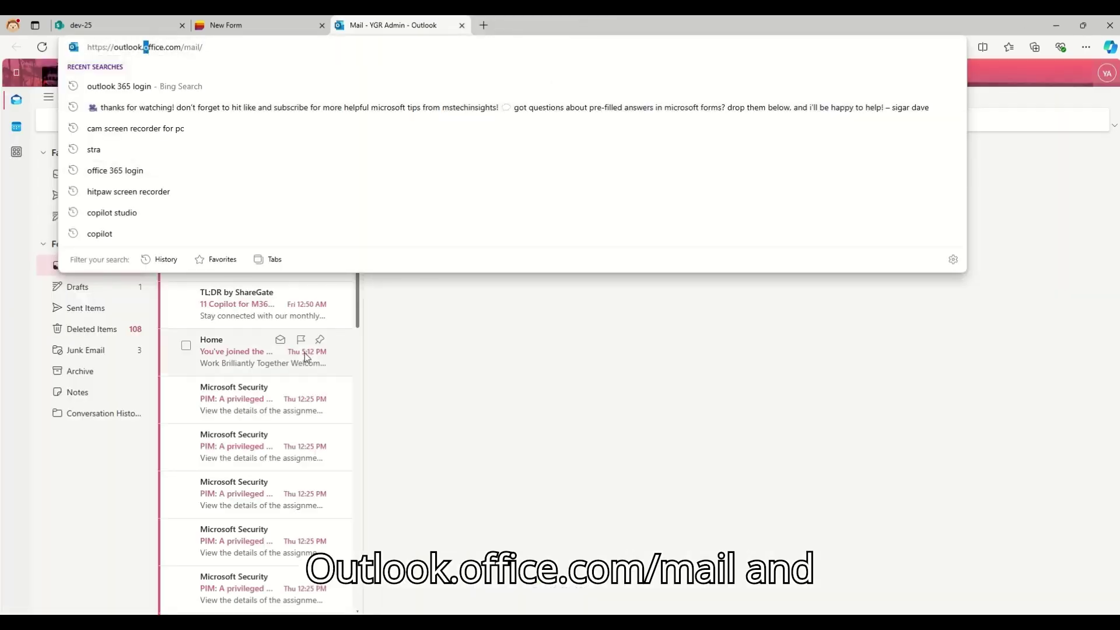
{"action": "left_click", "coordinate": [528, 398]}
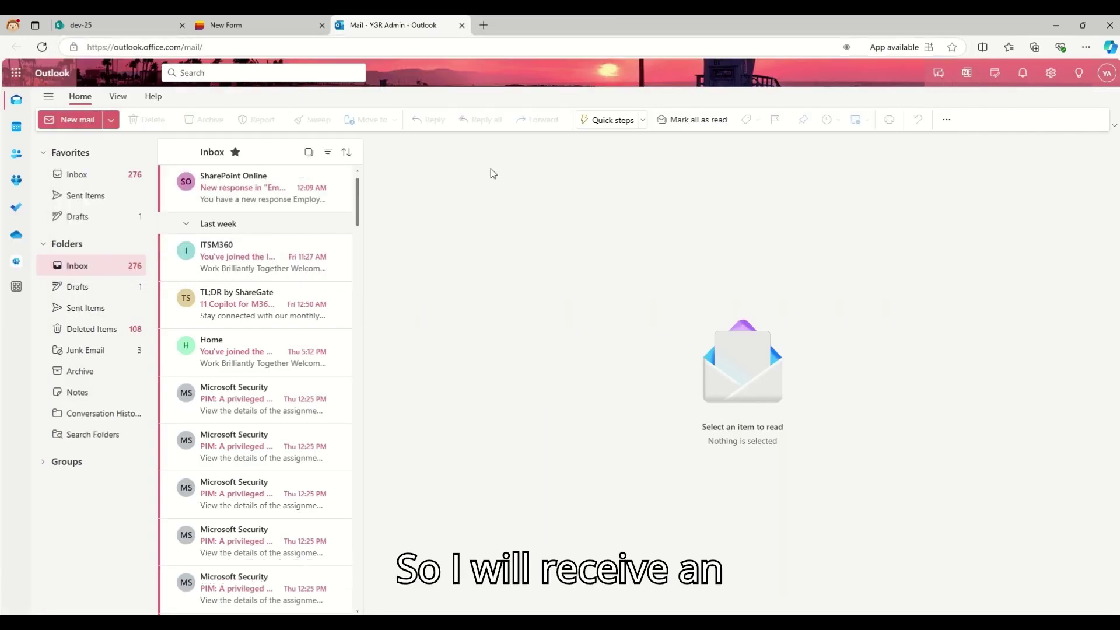
{"action": "left_click", "coordinate": [257, 199]}
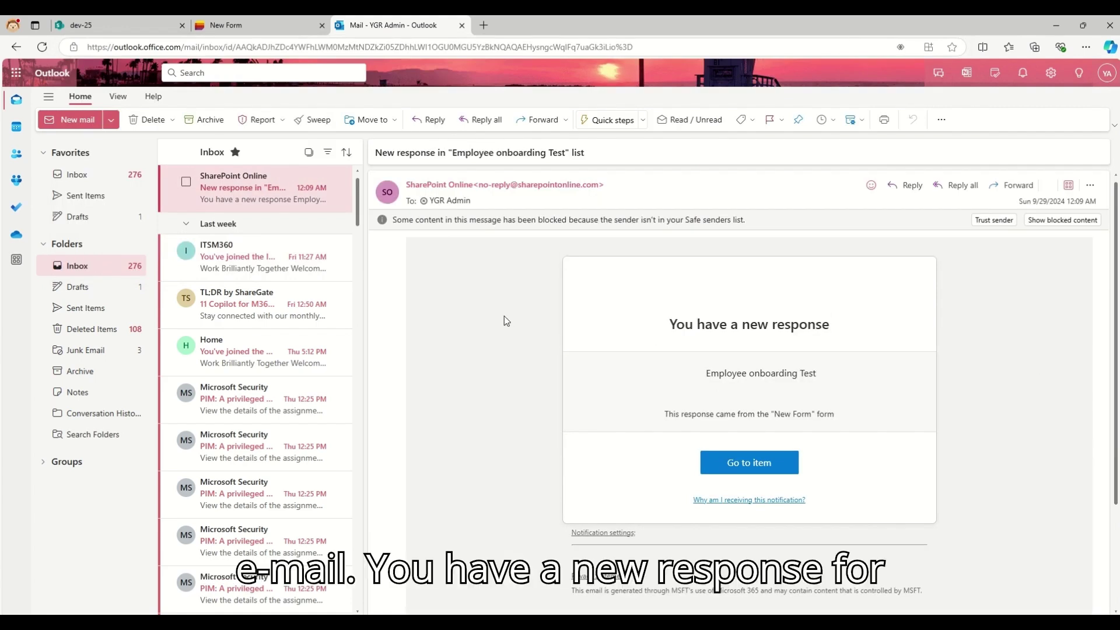
- Use the email's Go to item button to open the submitted Test list item
{"action": "left_click_drag", "start_coordinate": [661, 331], "coordinate": [831, 327]}
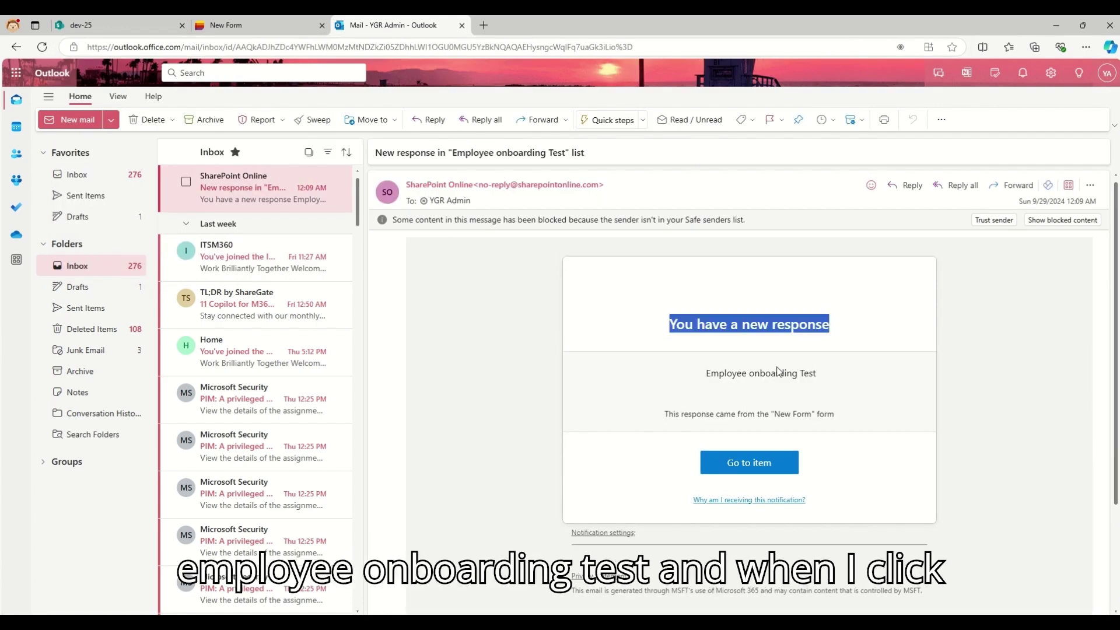
{"action": "left_click_drag", "start_coordinate": [703, 373], "coordinate": [834, 378]}
{"action": "left_click", "coordinate": [834, 378]}
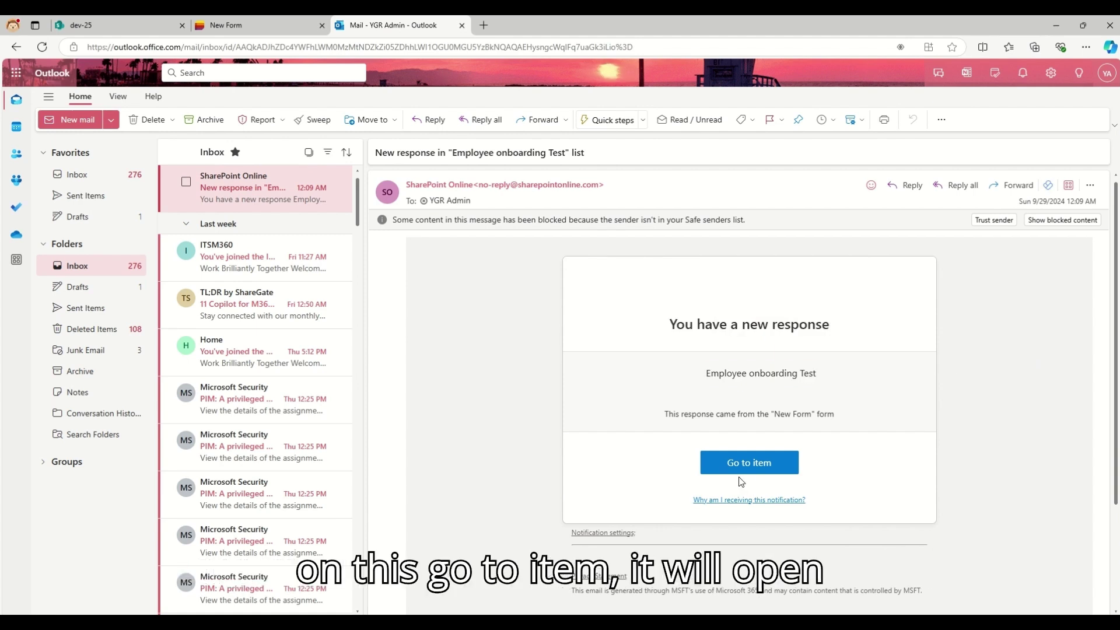
{"action": "left_click", "coordinate": [750, 465]}
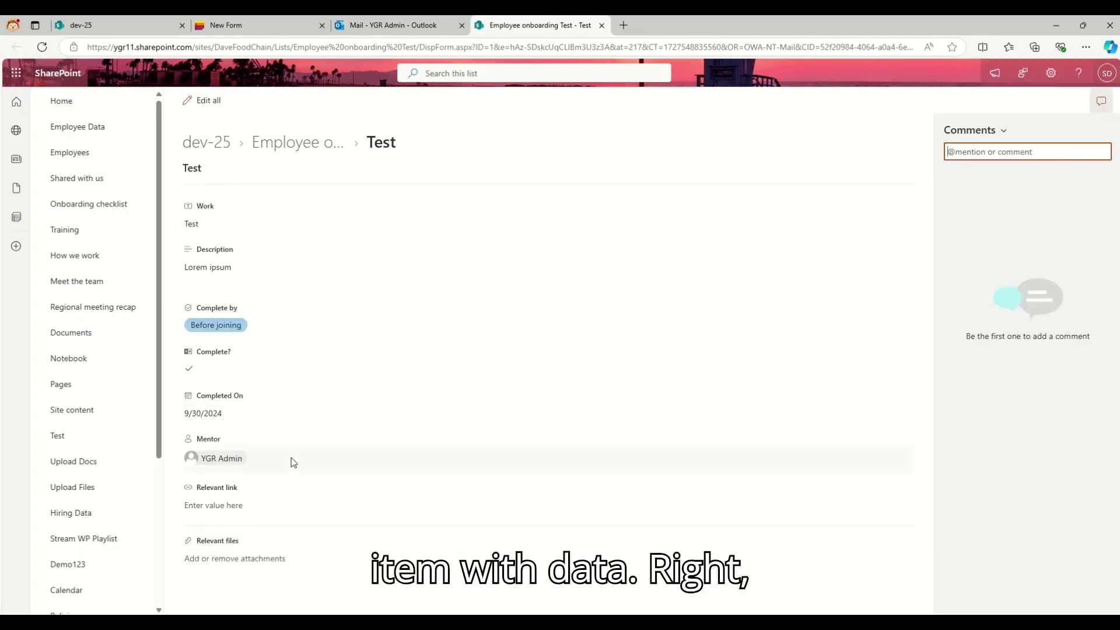
- Copy the form's URL and load it in a new Edge guest window
{"action": "left_click", "coordinate": [286, 24]}
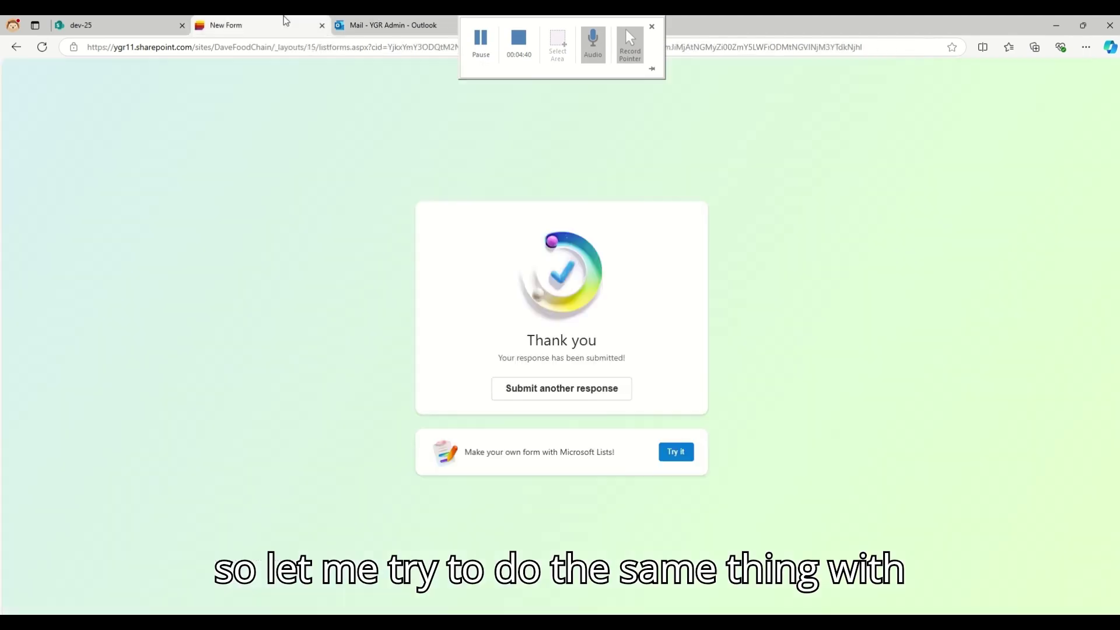
{"action": "left_click", "coordinate": [309, 50]}
{"action": "key", "text": "ctrl+c"}
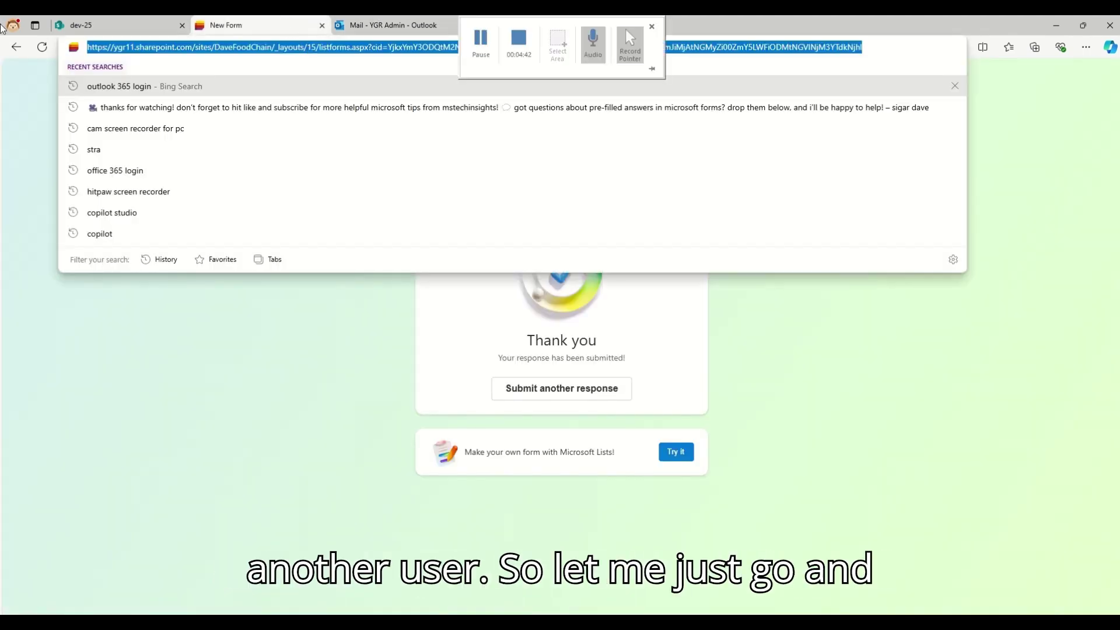
{"action": "left_click", "coordinate": [13, 25]}
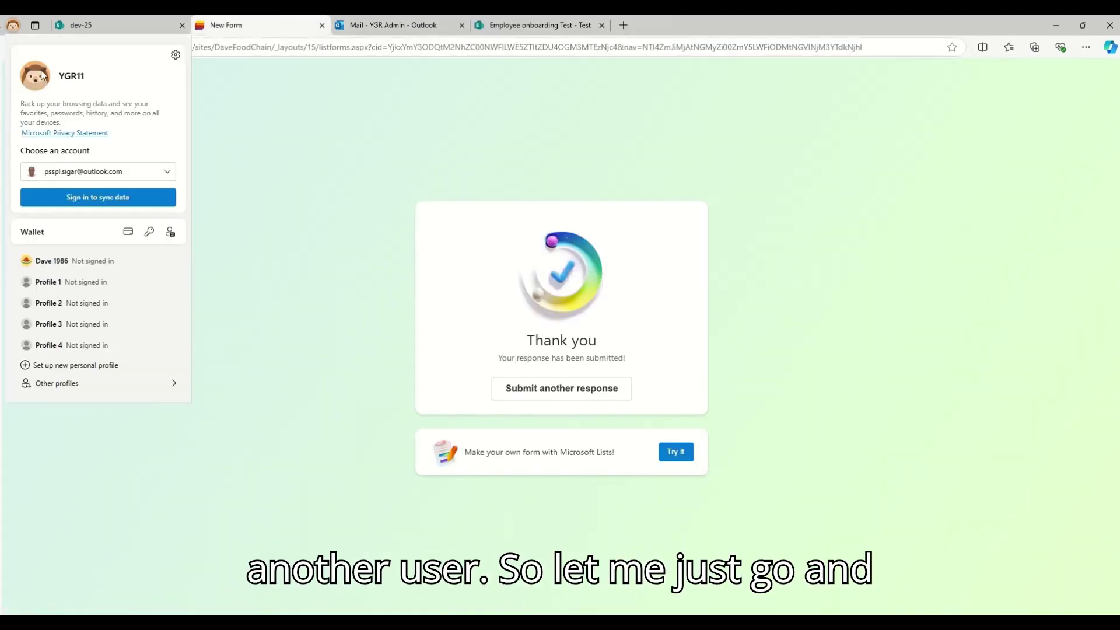
{"action": "left_click", "coordinate": [101, 380]}
{"action": "left_click", "coordinate": [204, 381]}
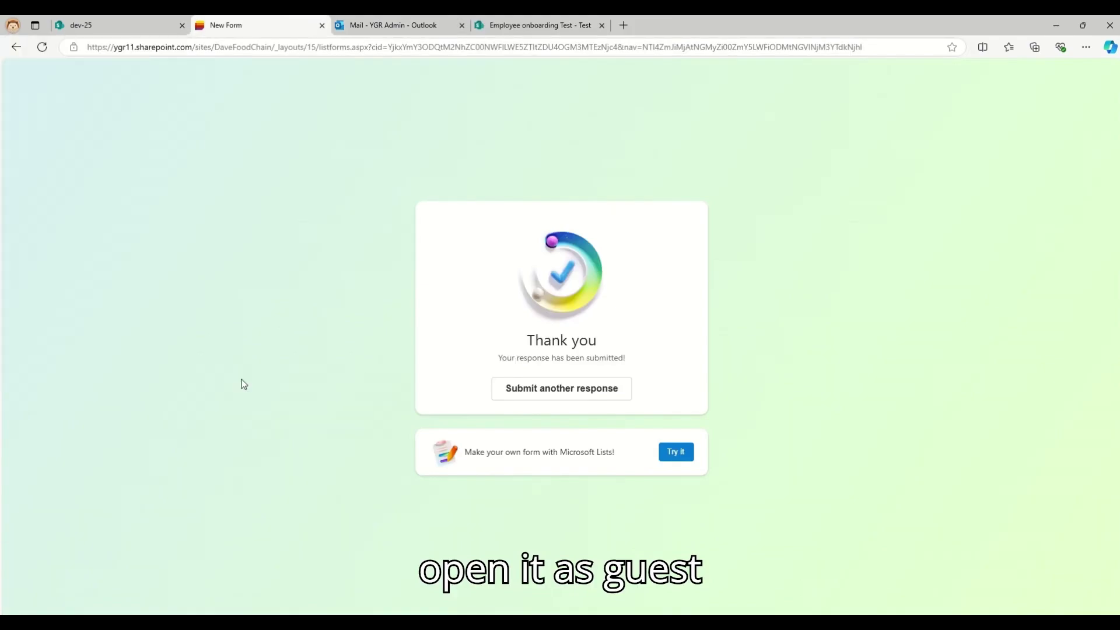
{"action": "key", "text": "ctrl+v"}
{"action": "key", "text": "Return"}
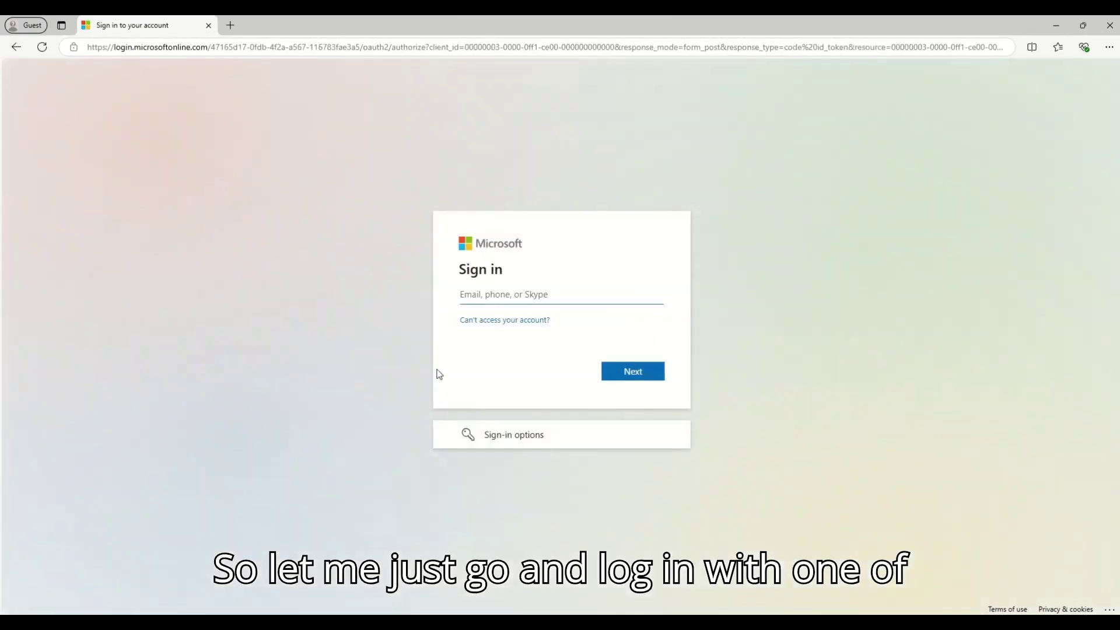
- Sign in with the second user's account and password, staying signed in
{"action": "left_click", "coordinate": [516, 293]}
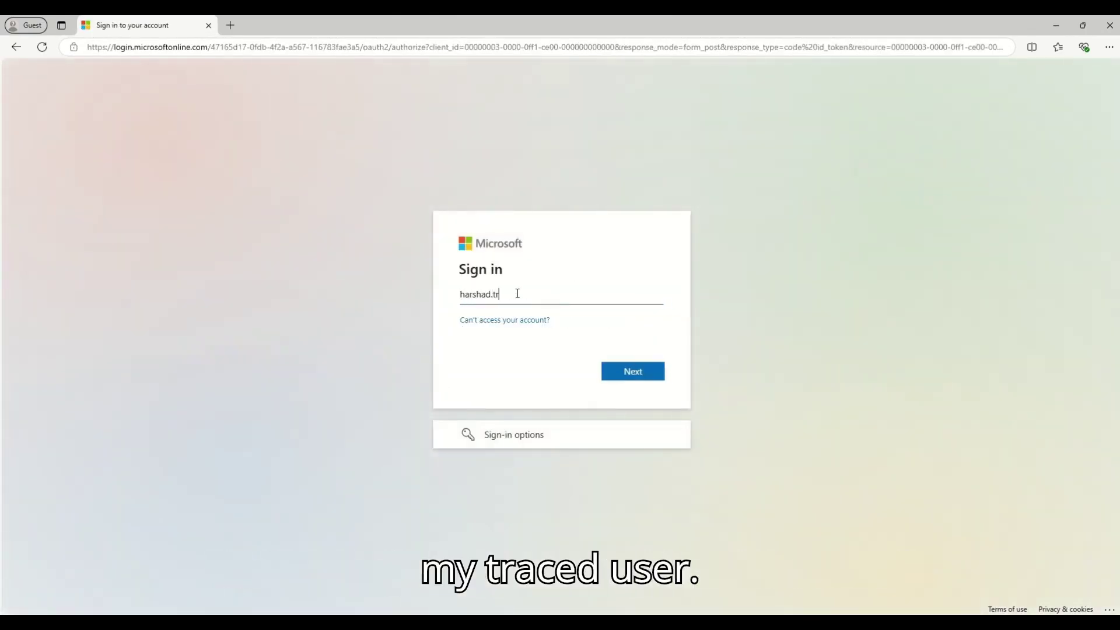
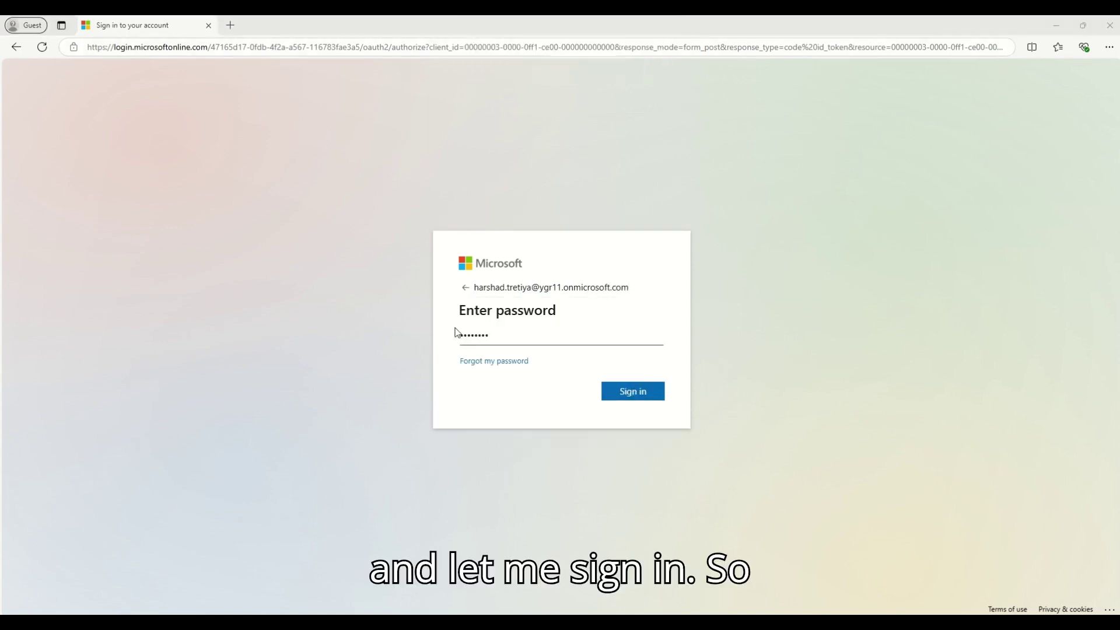
{"action": "left_click", "coordinate": [646, 392]}
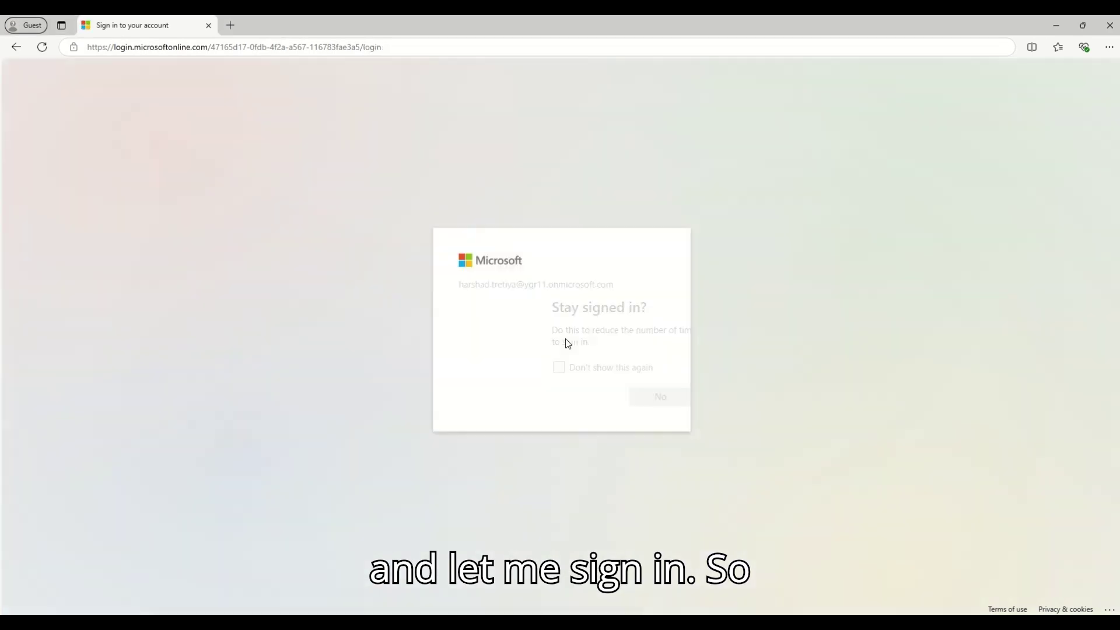
{"action": "left_click", "coordinate": [642, 395]}
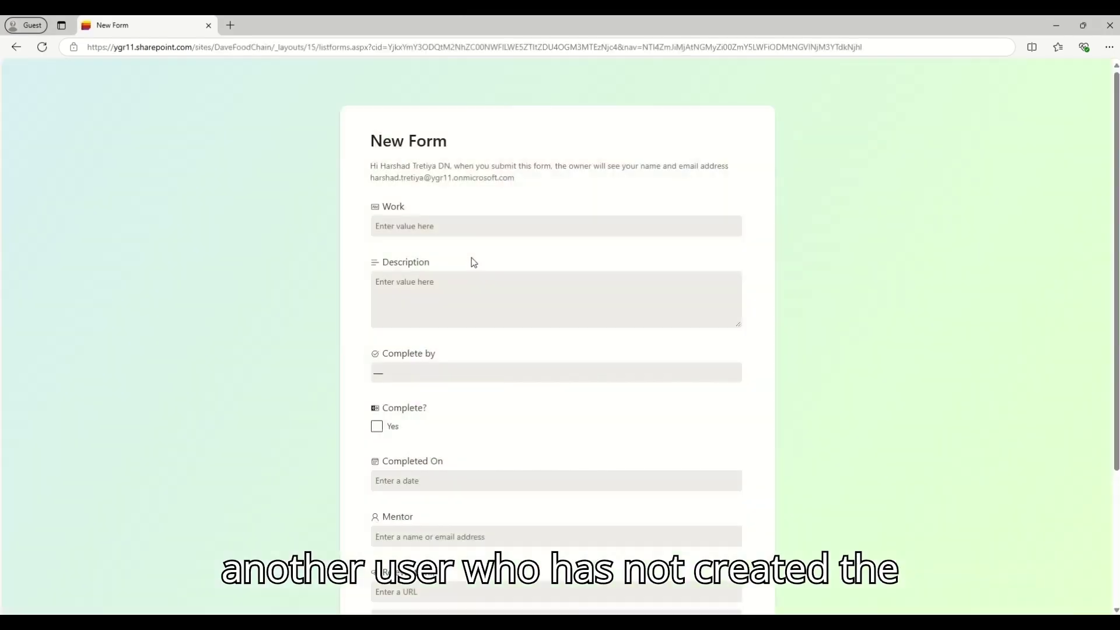
- Fill Work and Description with placeholder text, choose After 30 days, and tick Complete?
{"action": "left_click", "coordinate": [435, 226]}
{"action": "type", "text": "asdafsf"}
{"action": "left_click", "coordinate": [437, 279]}
{"action": "type", "text": "sdfsdfas"}
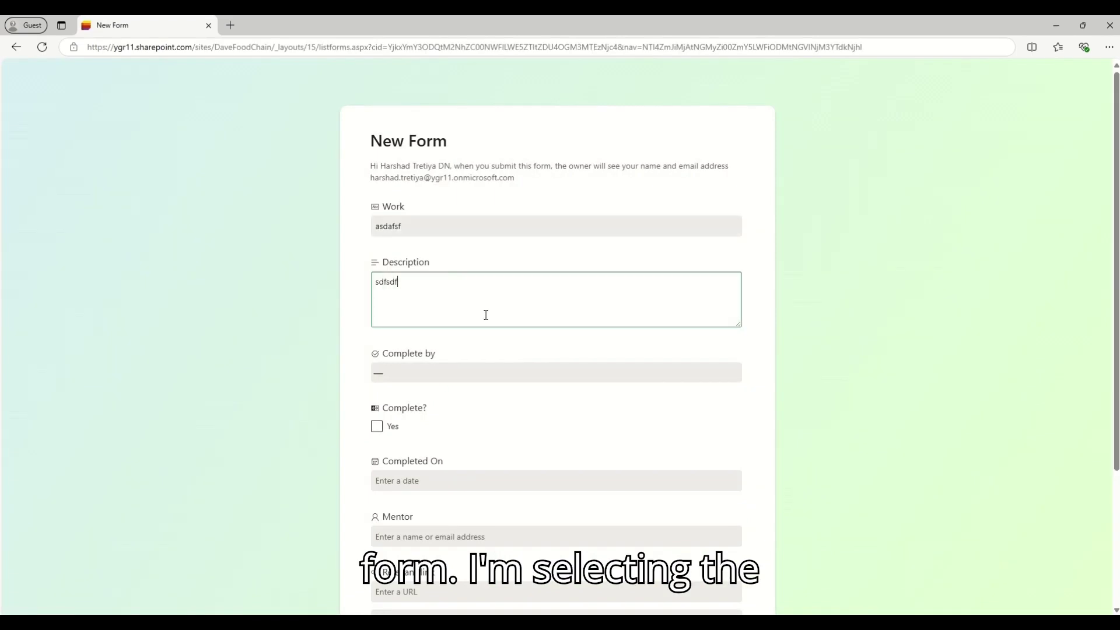
{"action": "left_click", "coordinate": [426, 373]}
{"action": "left_click", "coordinate": [425, 400]}
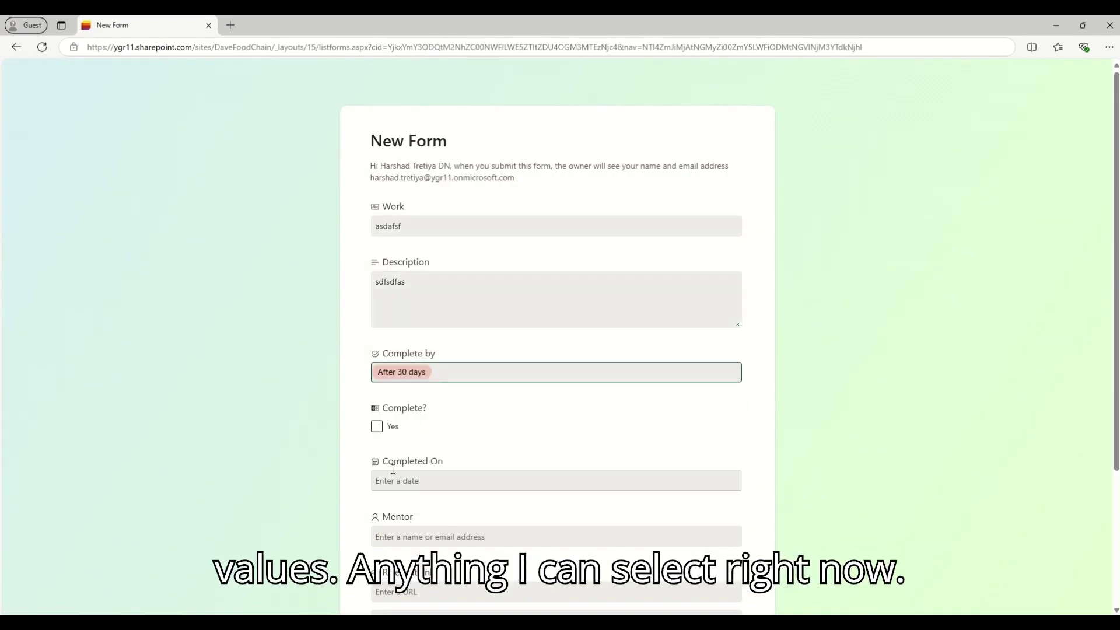
{"action": "left_click", "coordinate": [376, 426]}
- Set Completed On to 9/30/2024, choose the admin user as Mentor, and submit
{"action": "left_click", "coordinate": [437, 480]}
{"action": "left_click", "coordinate": [409, 424]}
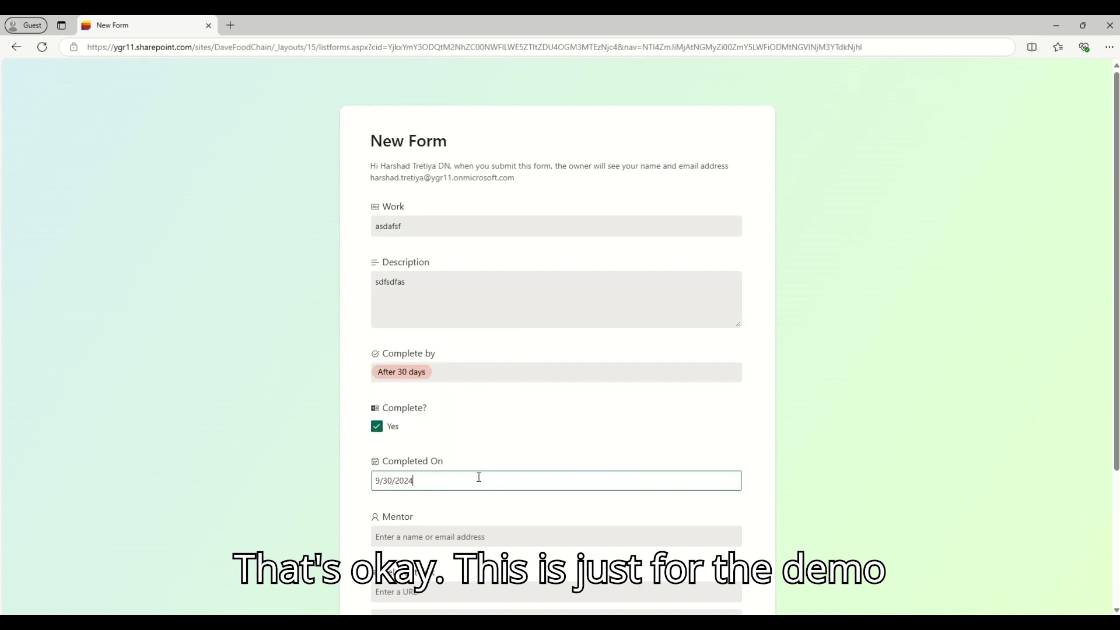
{"action": "scroll", "coordinate": [408, 408], "scroll_direction": "down", "scroll_amount": 3}
{"action": "left_click", "coordinate": [379, 352]}
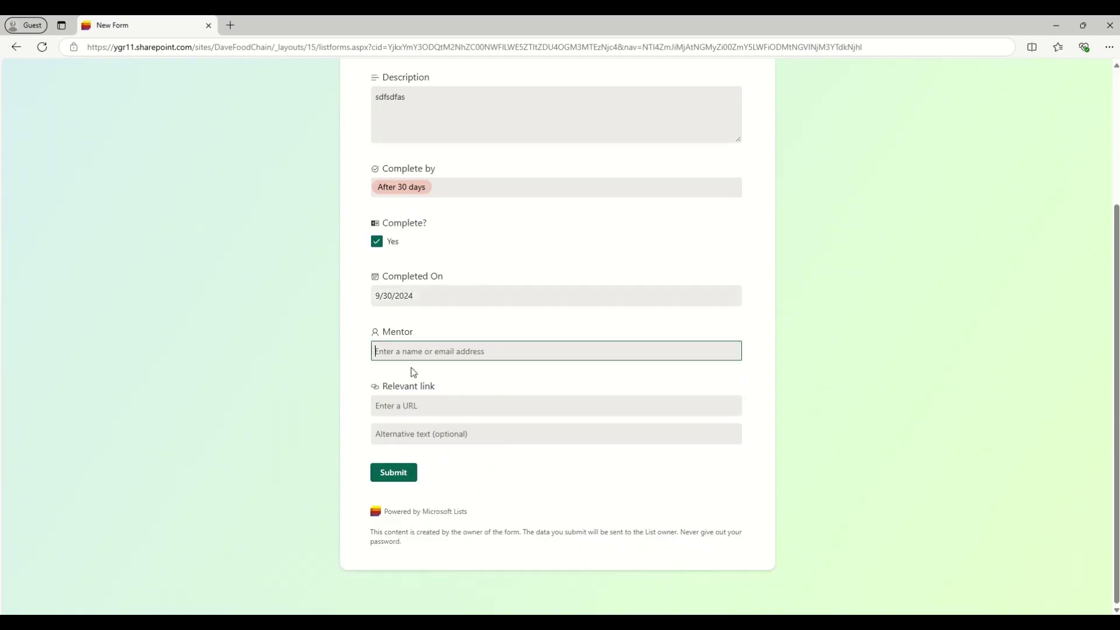
{"action": "type", "text": "sigar"}
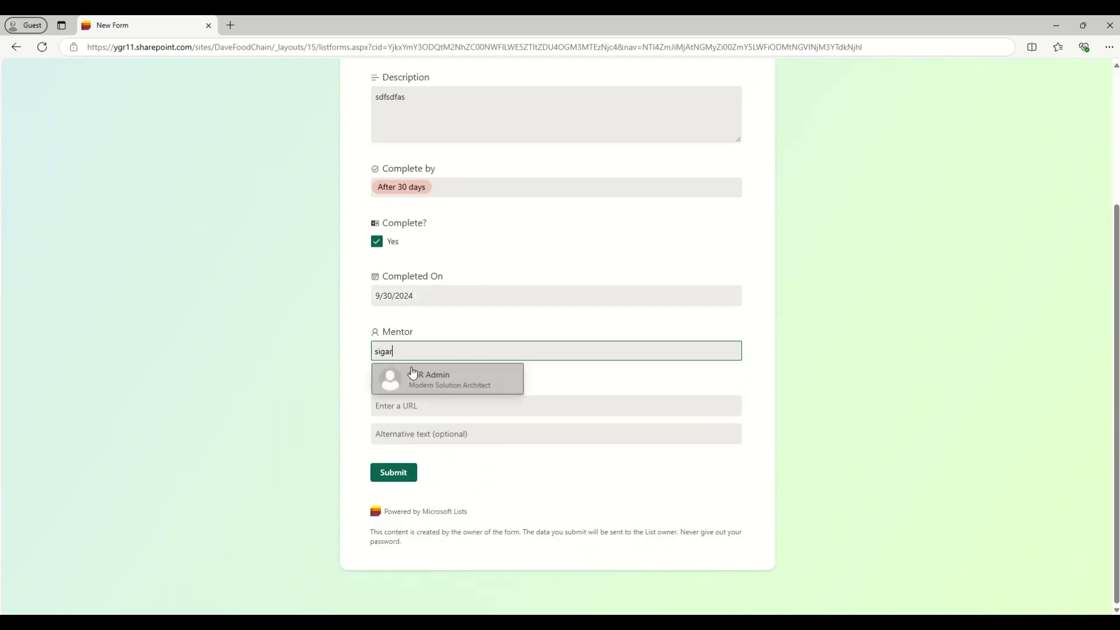
{"action": "left_click", "coordinate": [412, 375]}
{"action": "left_click", "coordinate": [393, 471]}
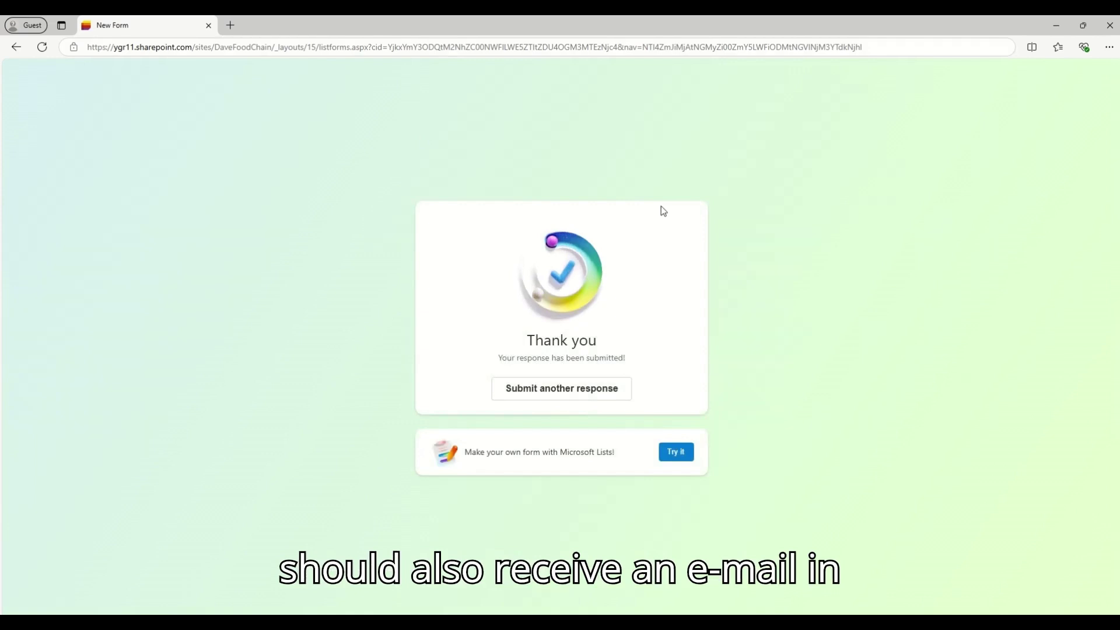
- Switch to the Outlook on the web mailbox and show the Inbox
{"action": "key", "text": "alt+Tab"}
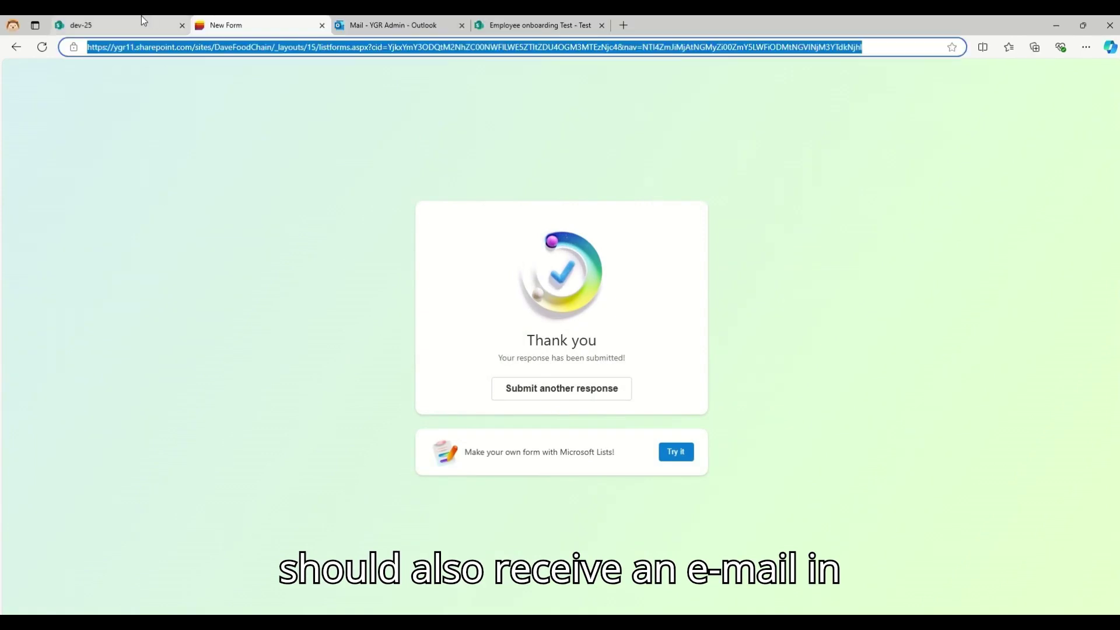
{"action": "left_click", "coordinate": [373, 33]}
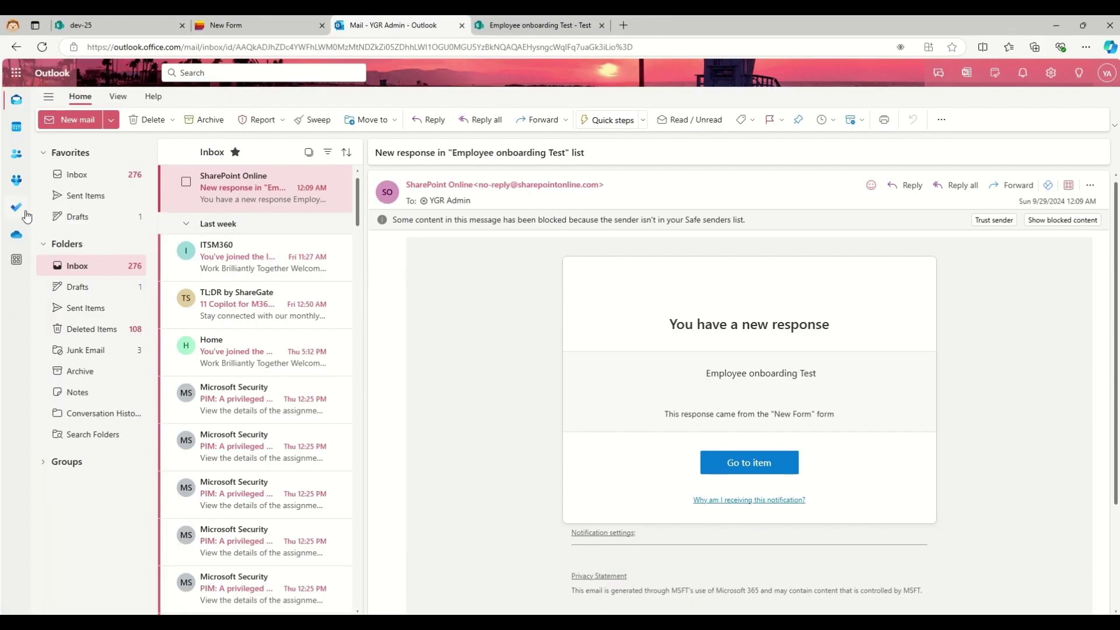
{"action": "left_click", "coordinate": [75, 216]}
{"action": "left_click", "coordinate": [76, 176]}
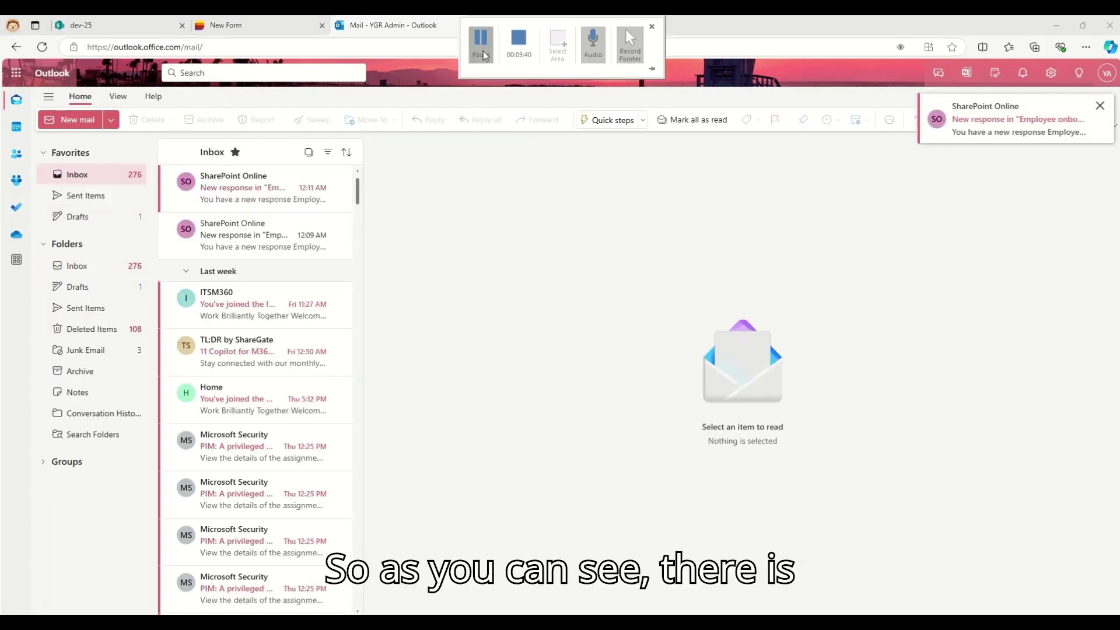
- Open the newest SharePoint notification email and follow Go to item to the asdafsf list item
{"action": "left_click", "coordinate": [483, 55]}
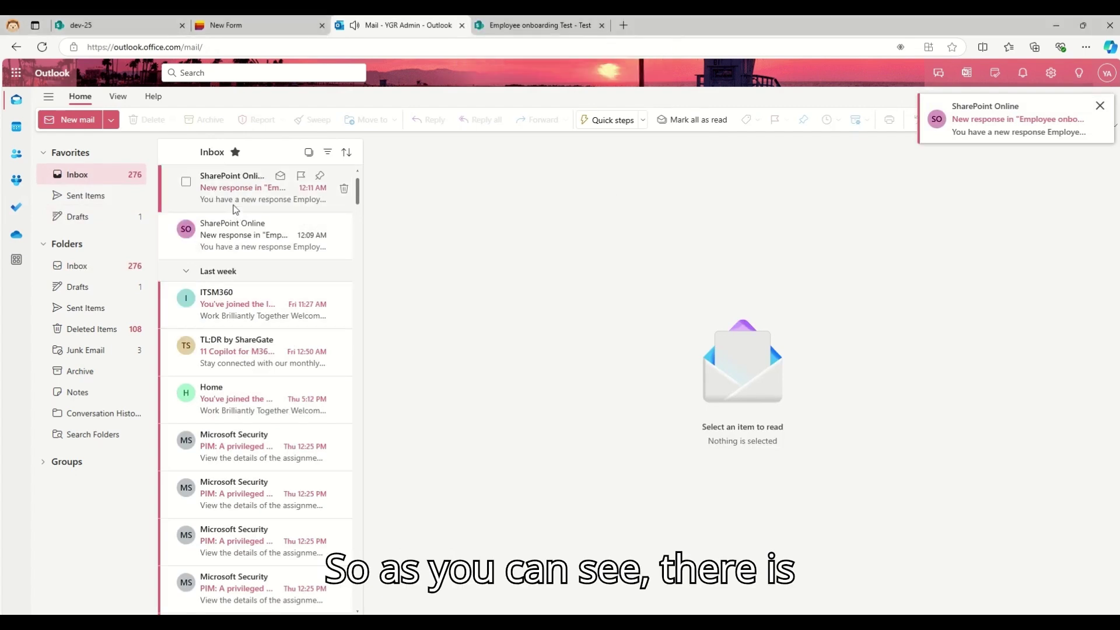
{"action": "left_click", "coordinate": [245, 187]}
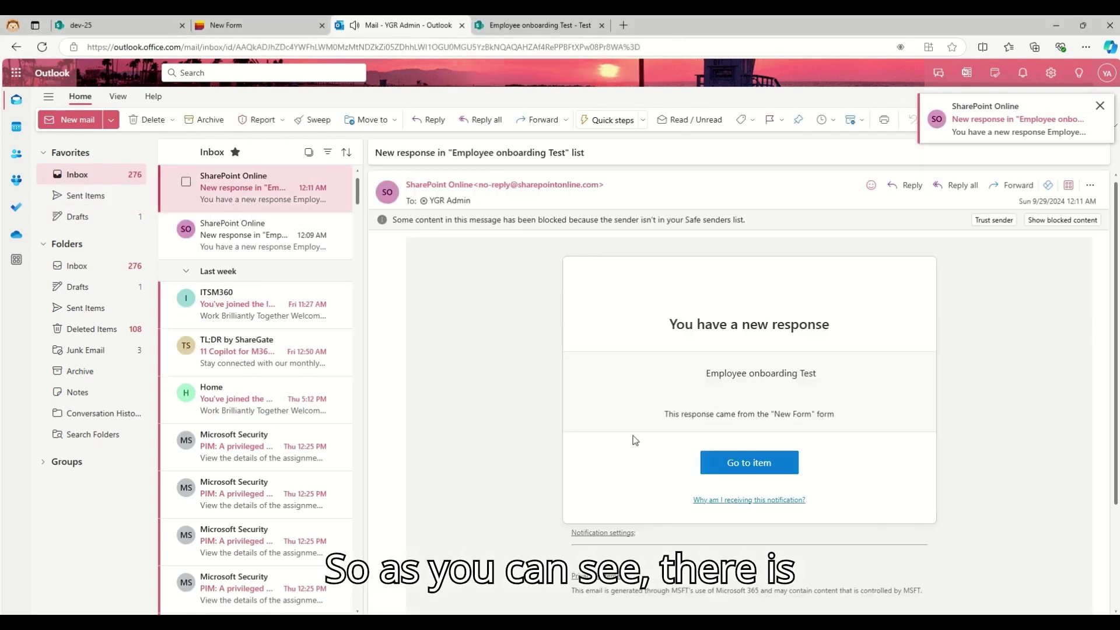
{"action": "left_click_drag", "start_coordinate": [704, 374], "coordinate": [986, 367]}
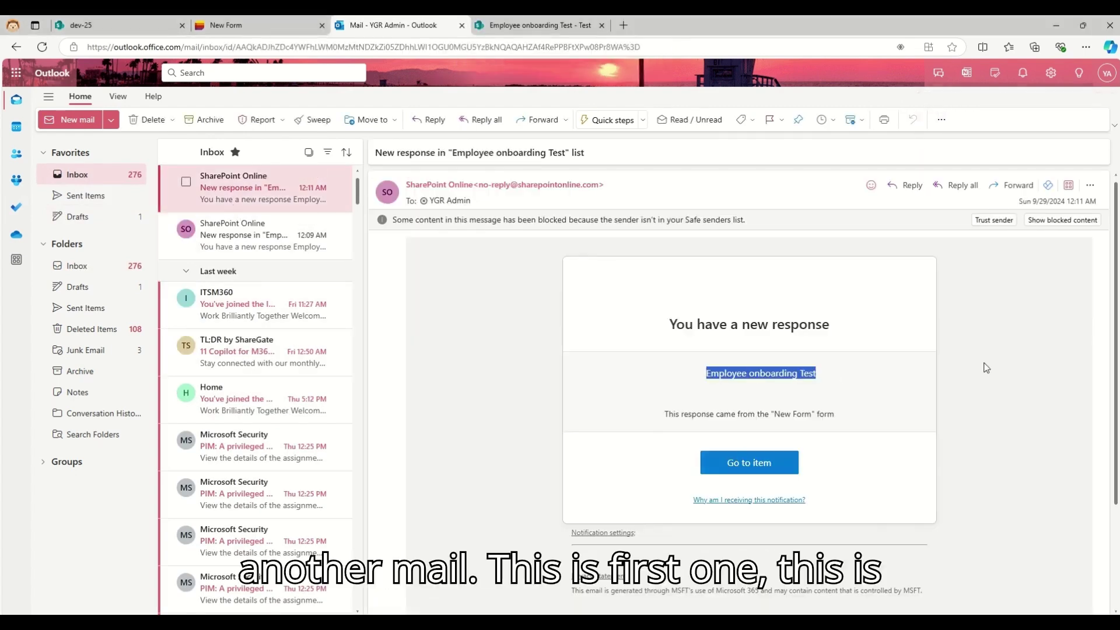
{"action": "left_click", "coordinate": [274, 189]}
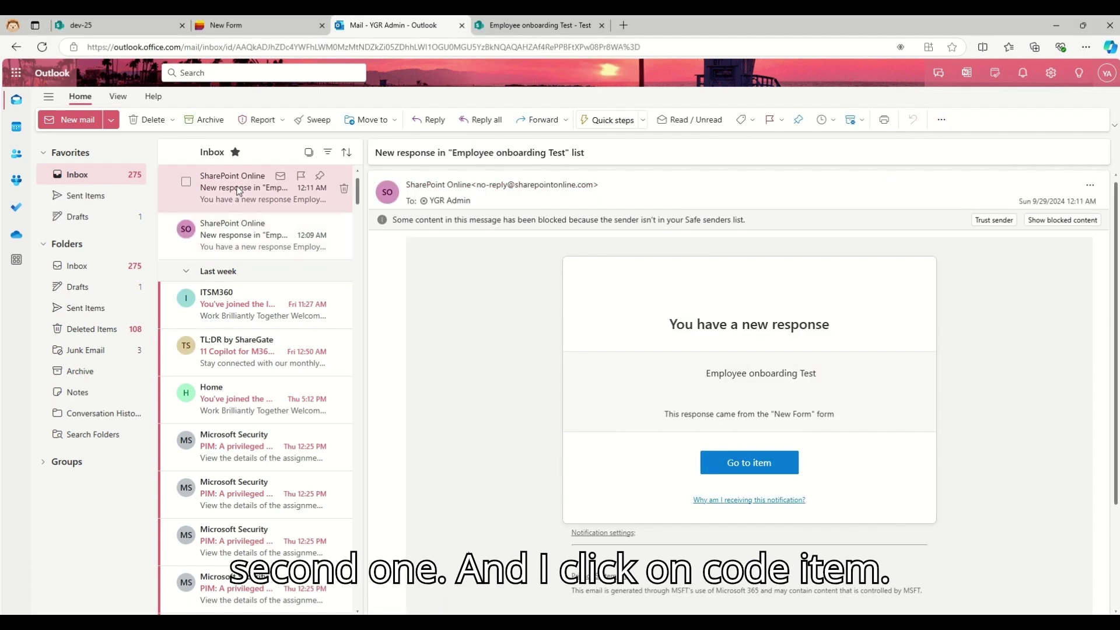
{"action": "left_click", "coordinate": [750, 467]}
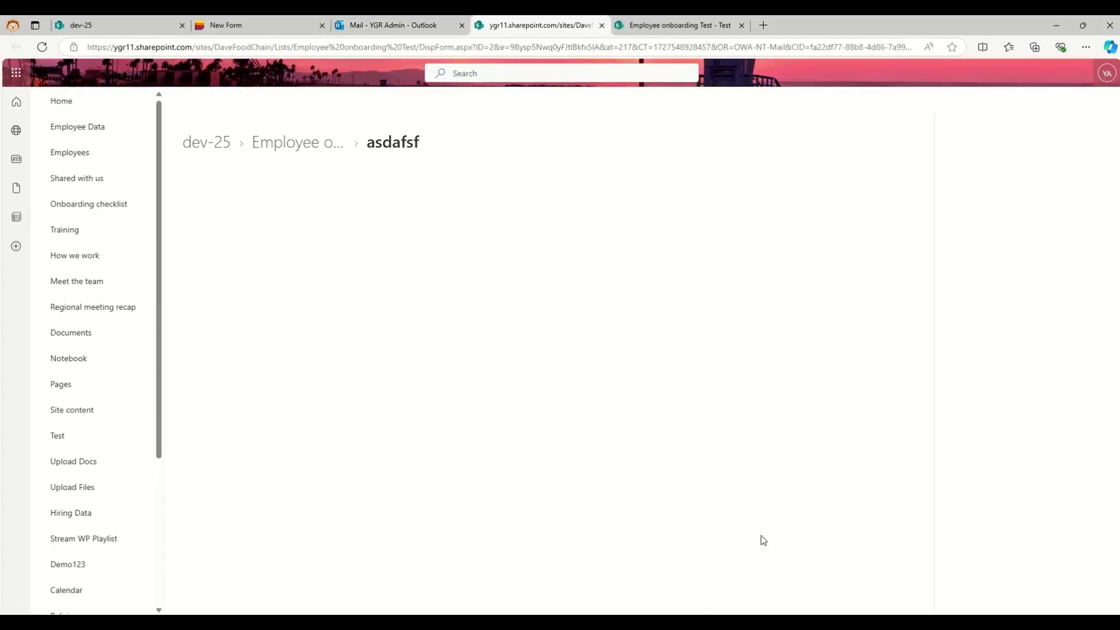